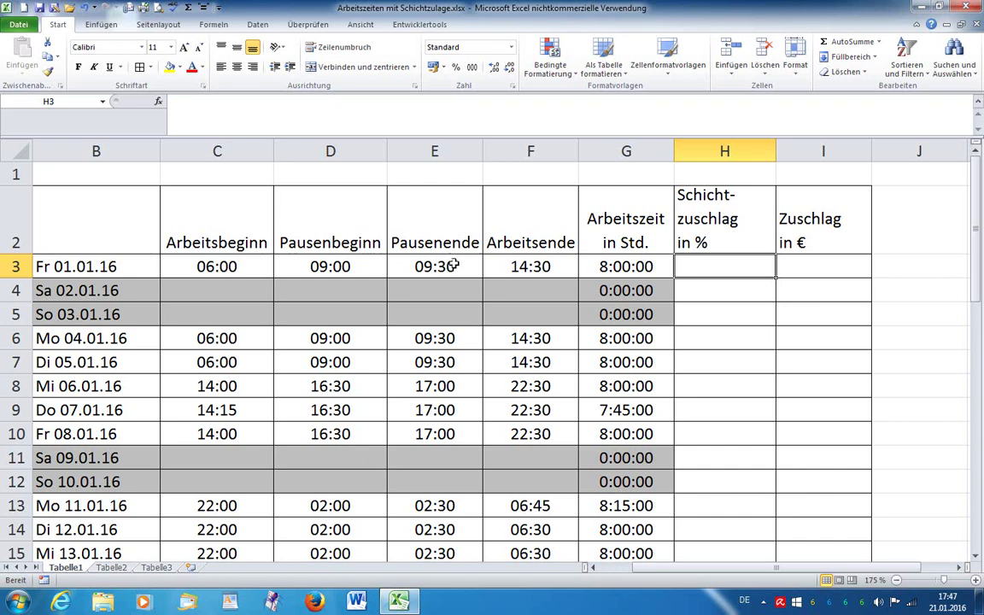
Inspect the working-hours formula in G3 and look through the sheet
click(628, 267)
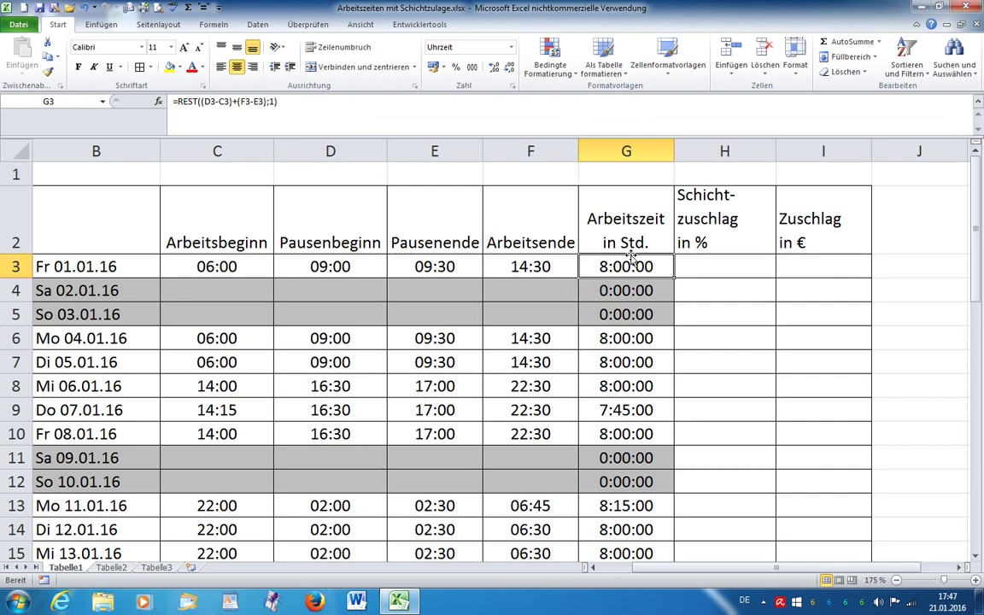
scroll(625, 268, down, 4)
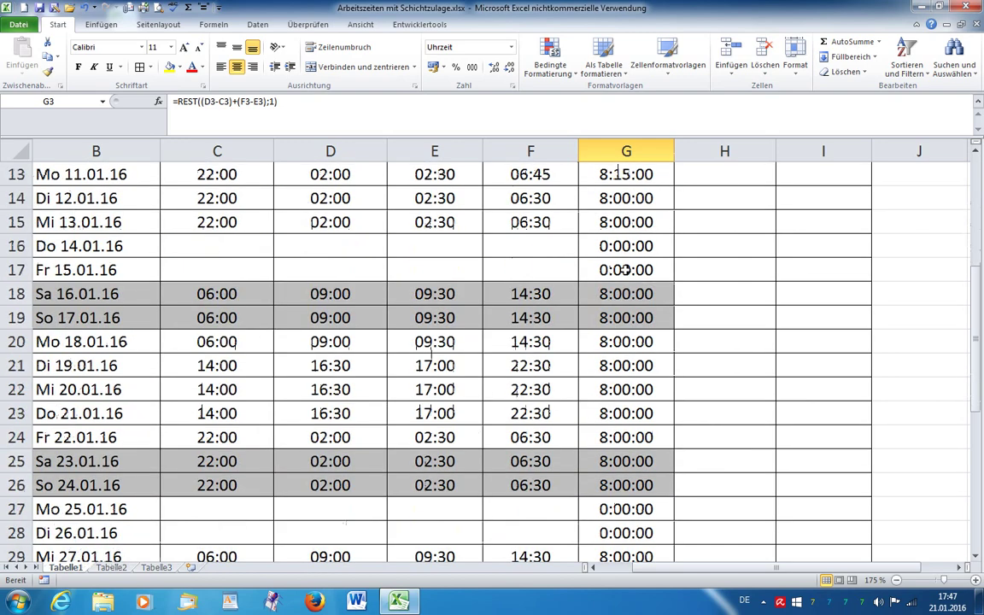
scroll(625, 268, down, 3)
scroll(625, 268, down, 3)
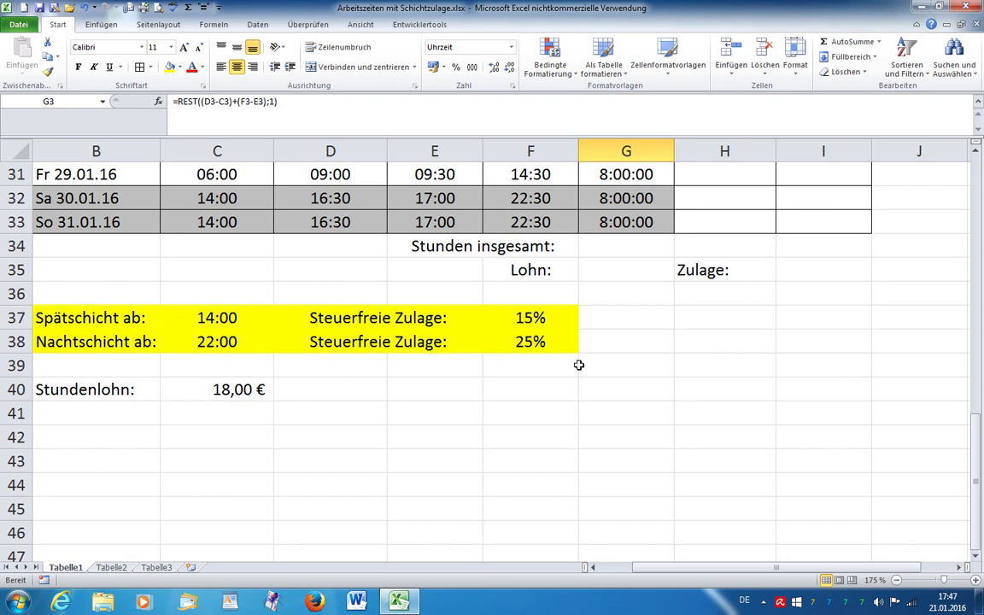
scroll(588, 356, up, 7)
scroll(589, 357, up, 3)
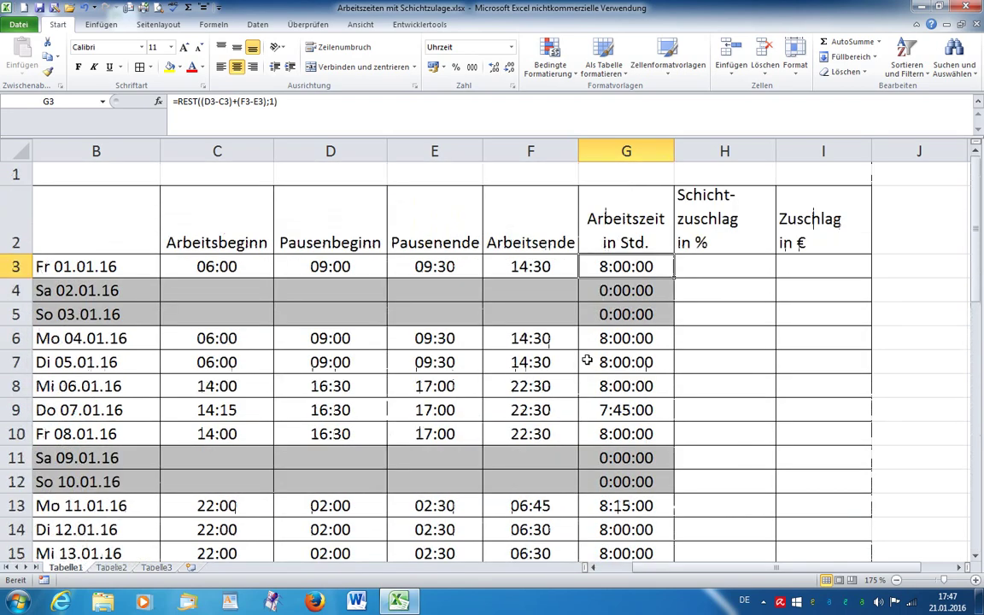
Try =C3*24 in H3, show it as a plain number, then clear it
click(708, 266)
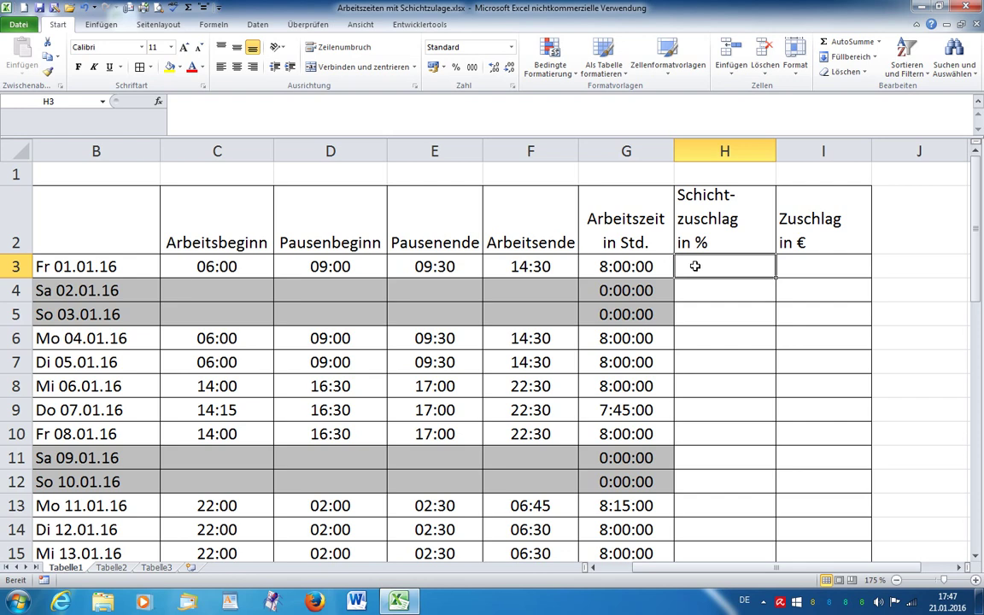
text(=)
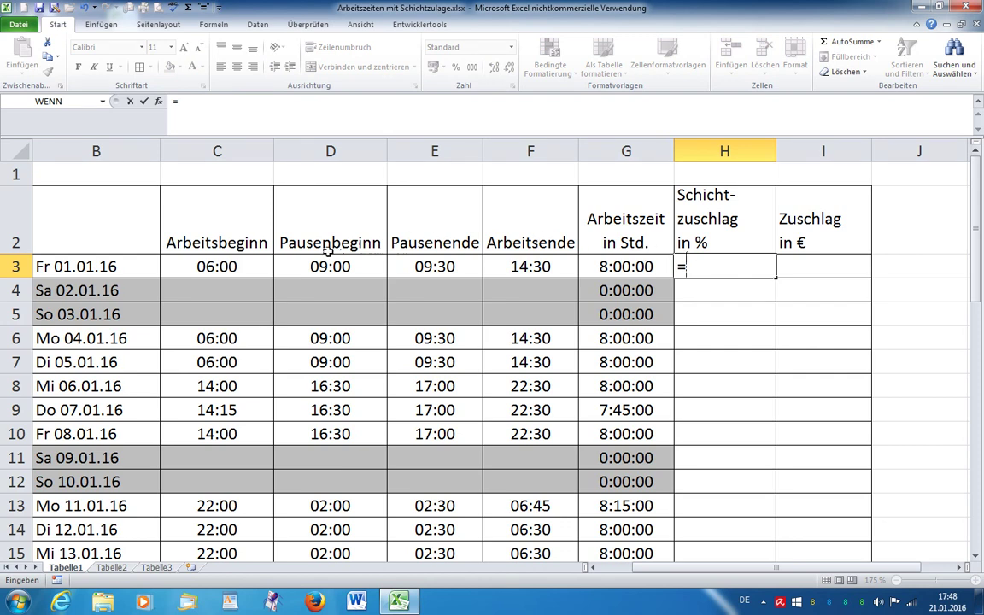
click(221, 266)
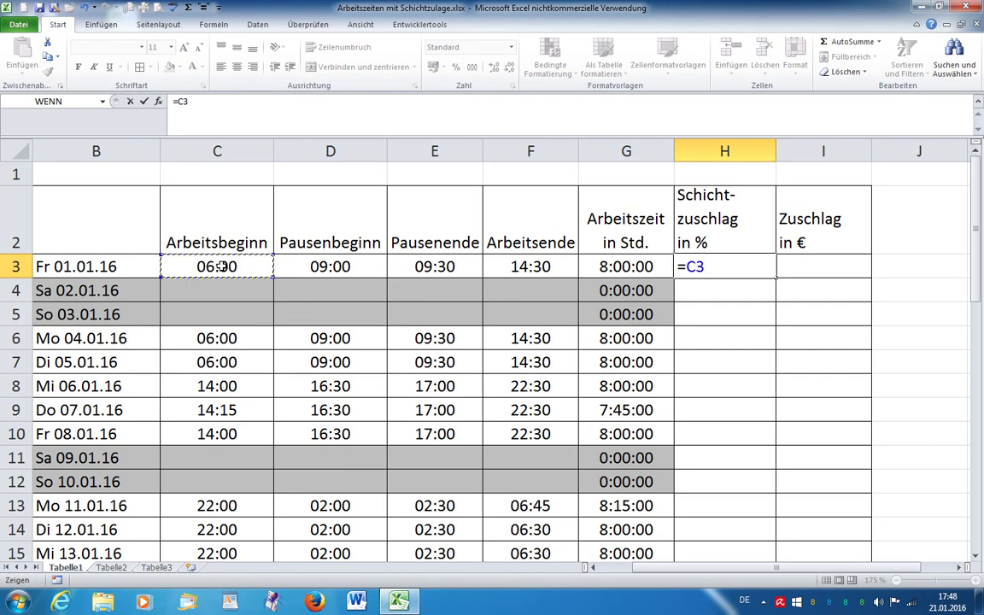
text(*24)
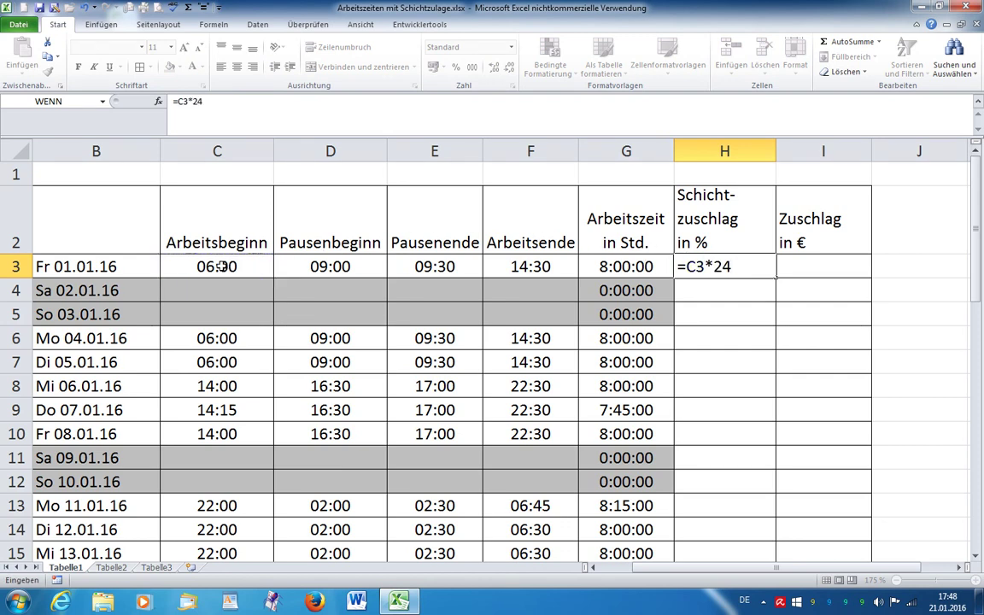
key(Return)
click(687, 266)
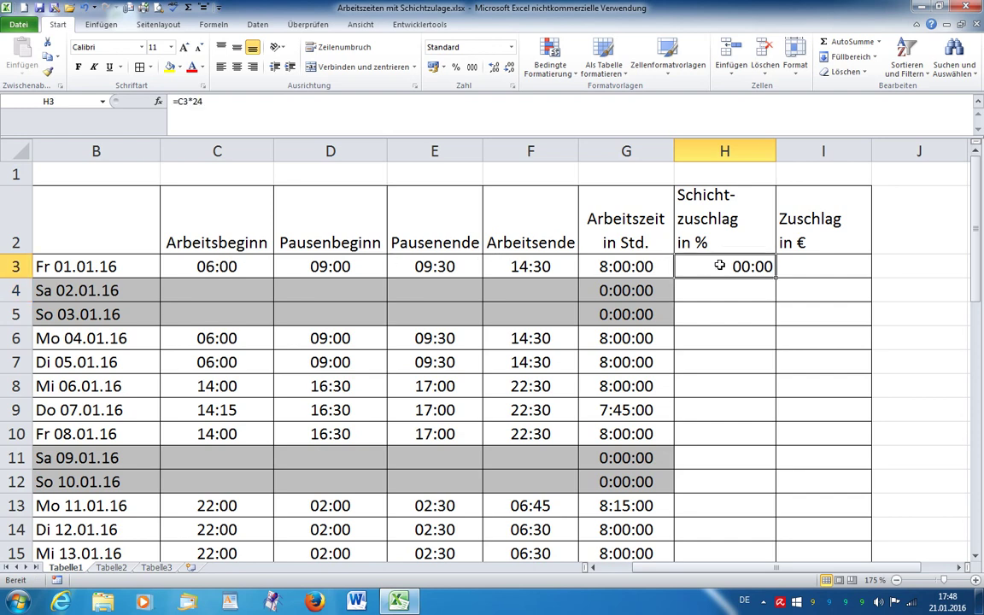
click(511, 47)
click(476, 71)
key(Delete)
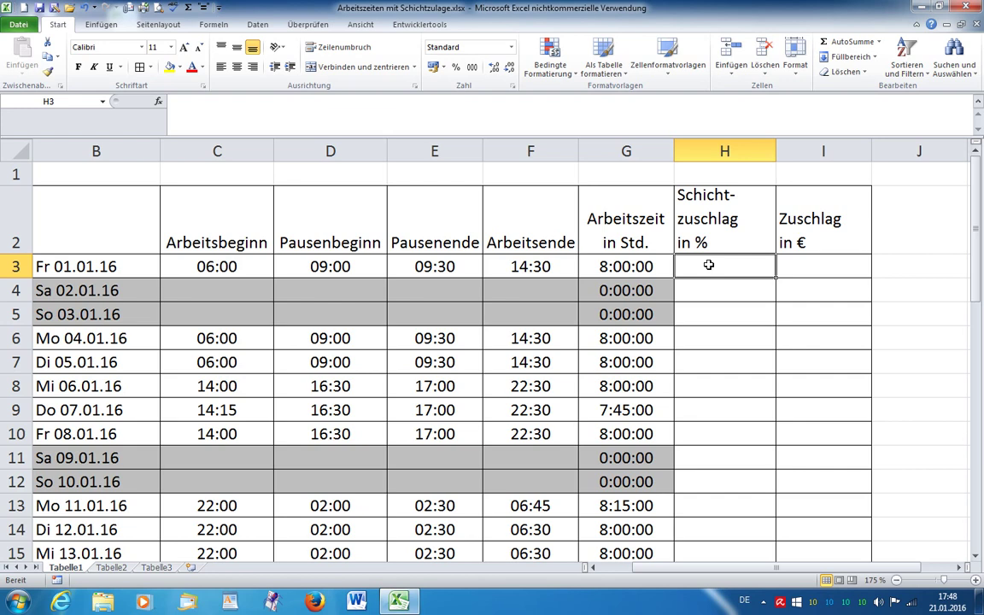
Begin H3 with =wenn(C3*24>=$C$38*24; to test for the night shift
text(=wenn)
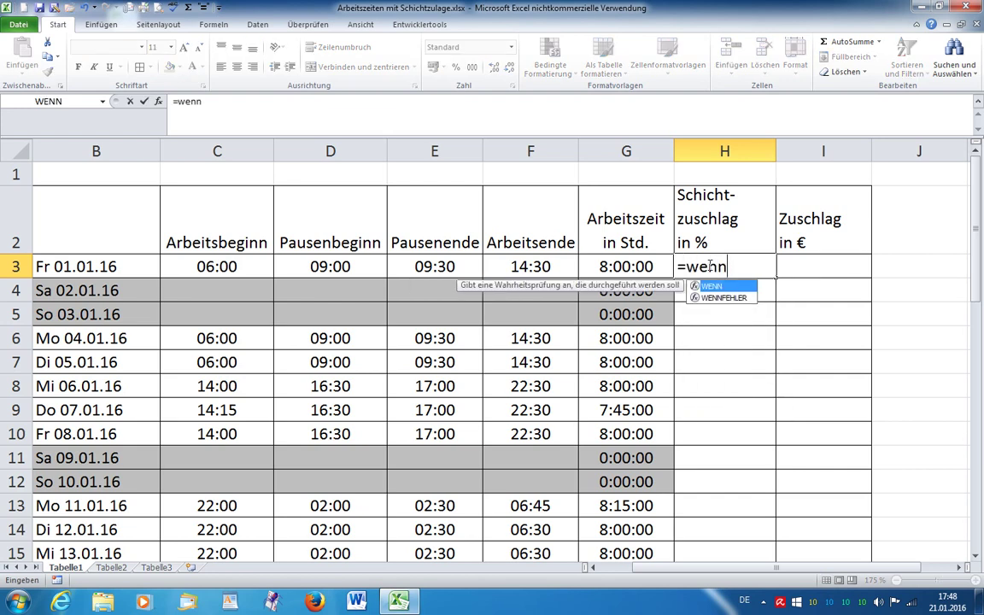
text(()
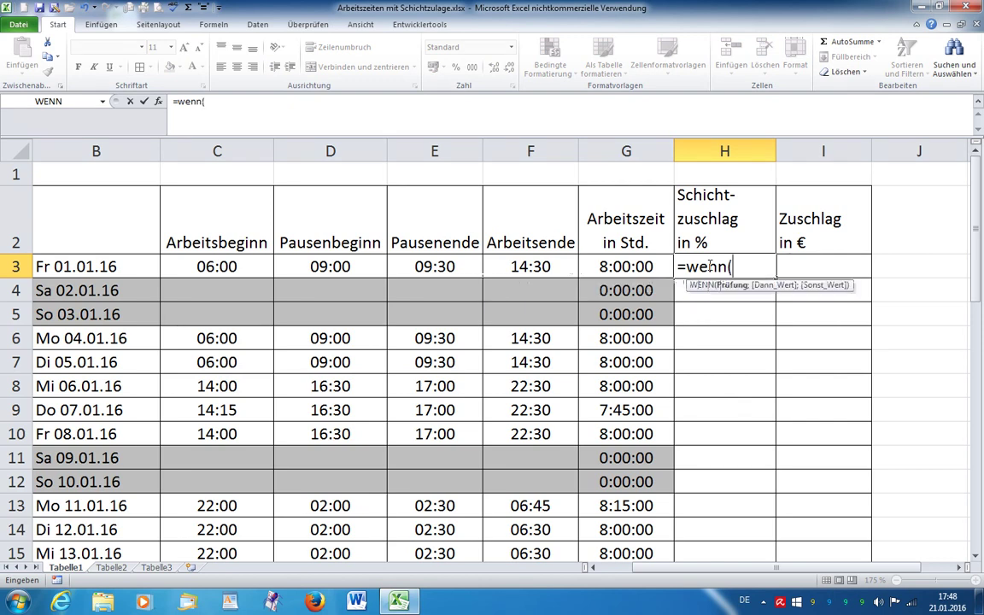
click(226, 266)
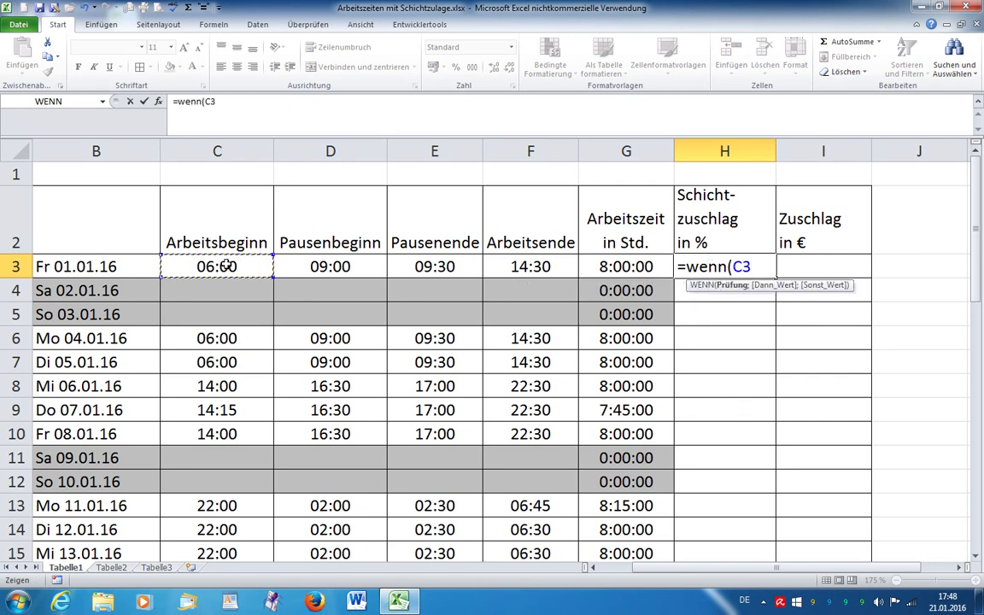
text(*)
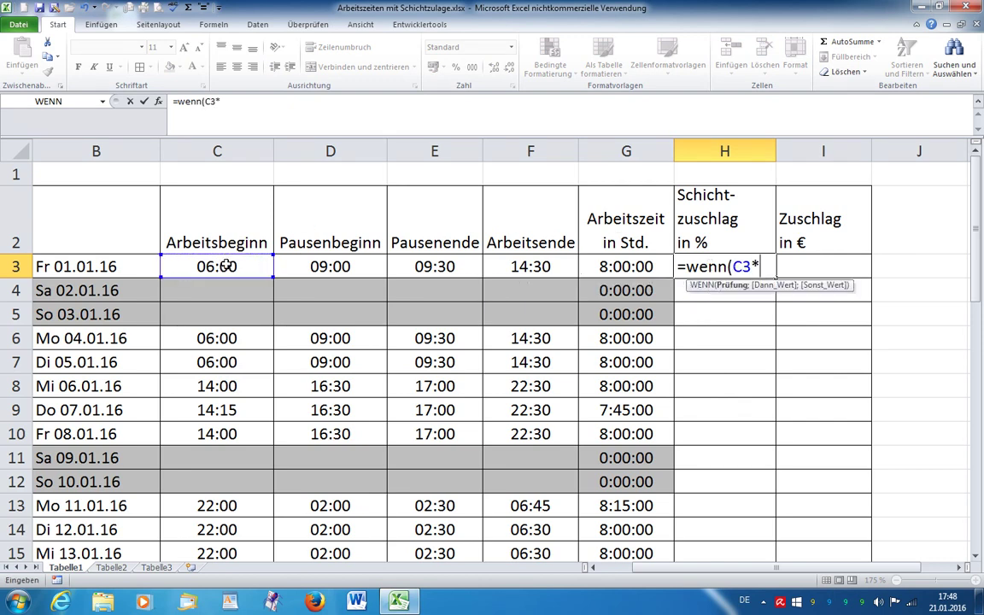
text(24)
text(>=)
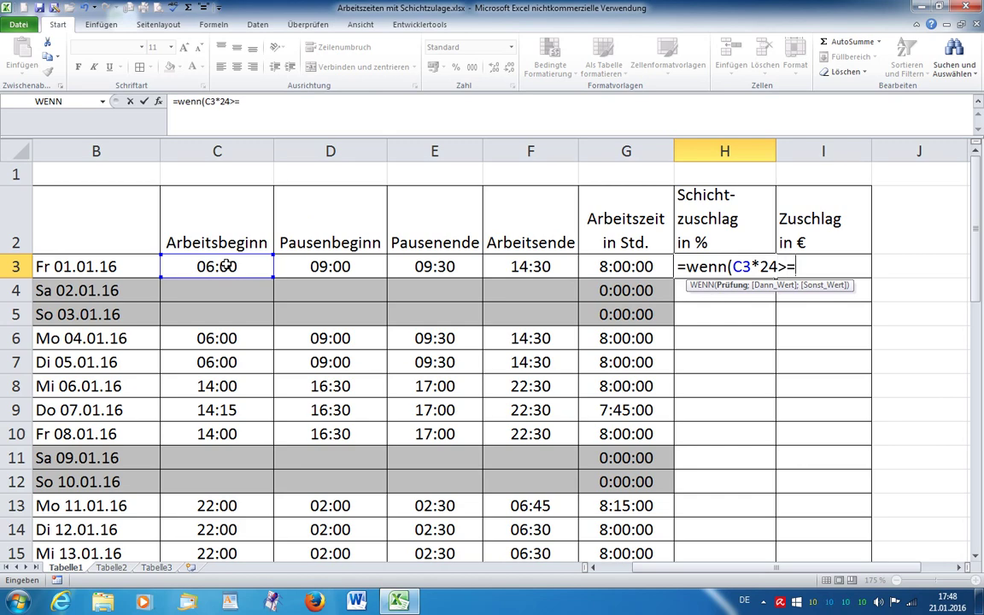
scroll(217, 266, down, 2)
scroll(197, 285, down, 4)
scroll(202, 297, down, 2)
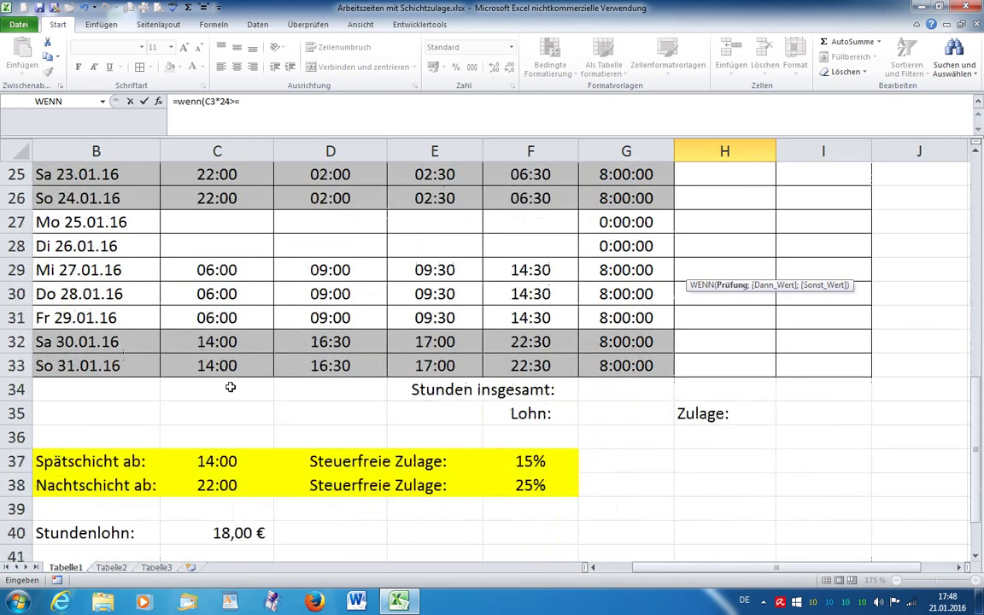
click(217, 485)
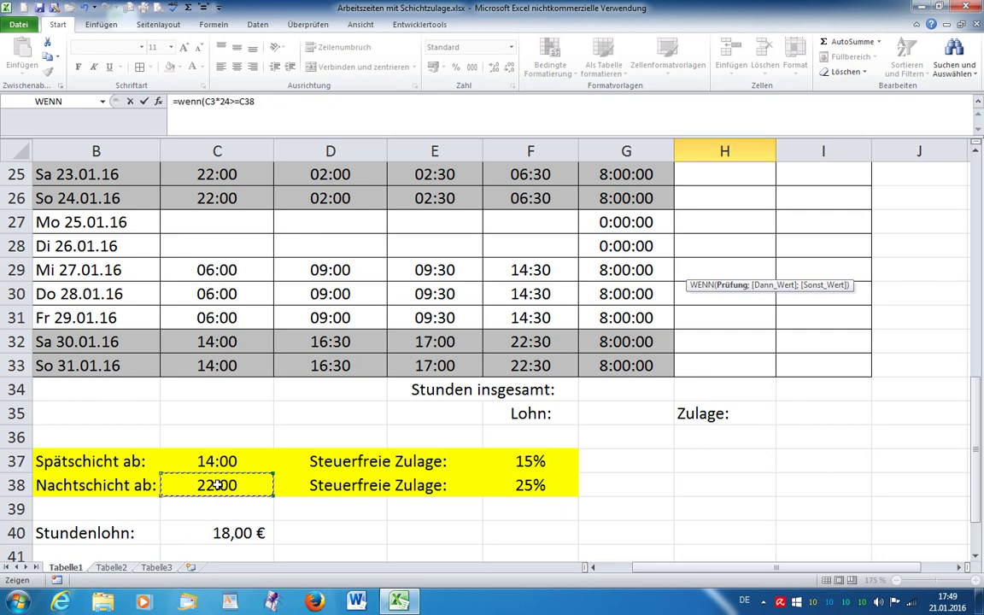
key(F4)
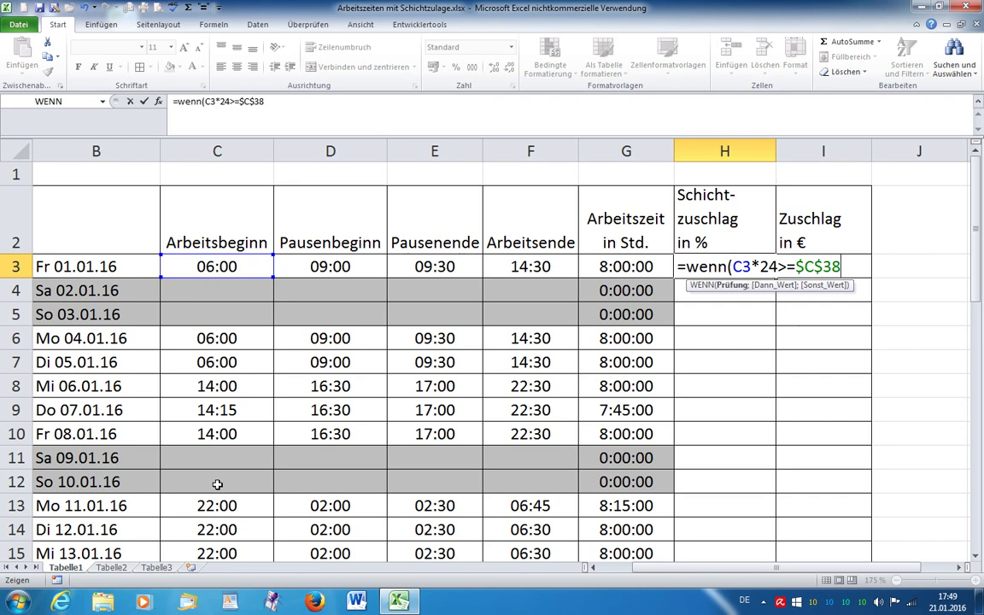
text(*)
text(24)
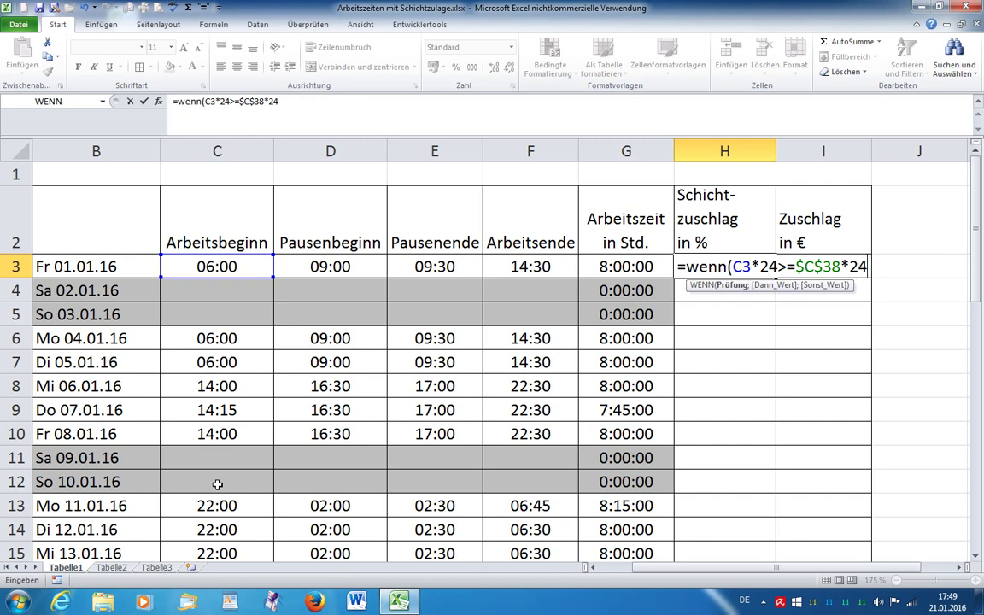
text(;)
scroll(217, 484, down, 2)
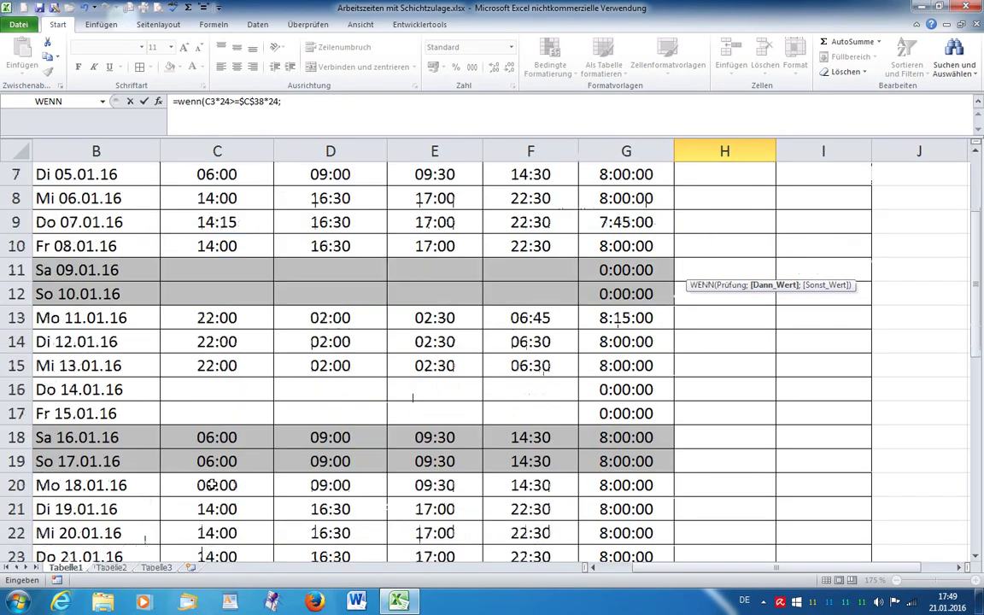
scroll(224, 444, down, 3)
scroll(230, 411, down, 4)
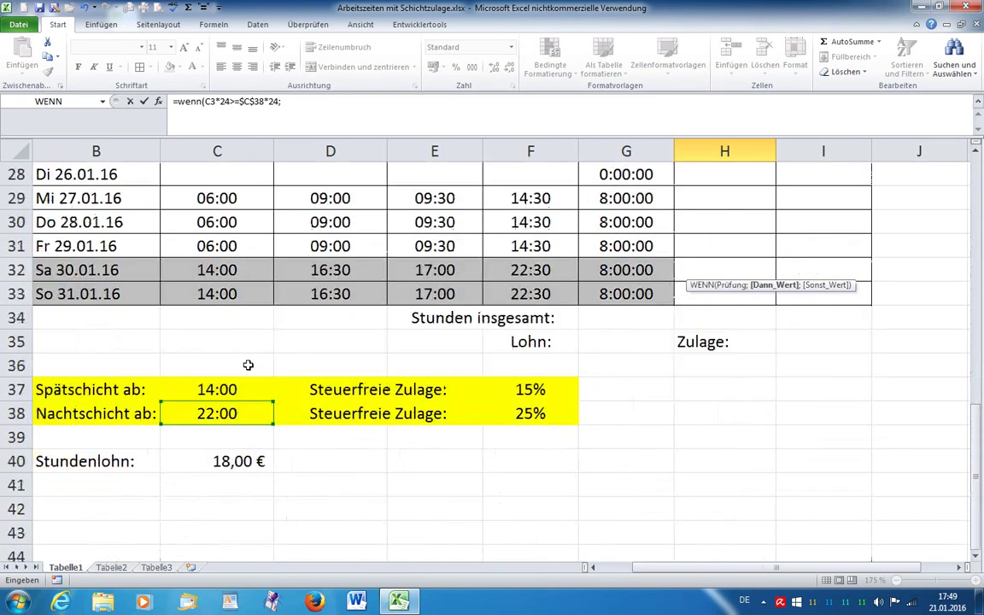
Return $F$38 as the night bonus and start a nested WENN testing C3*24>=
click(523, 415)
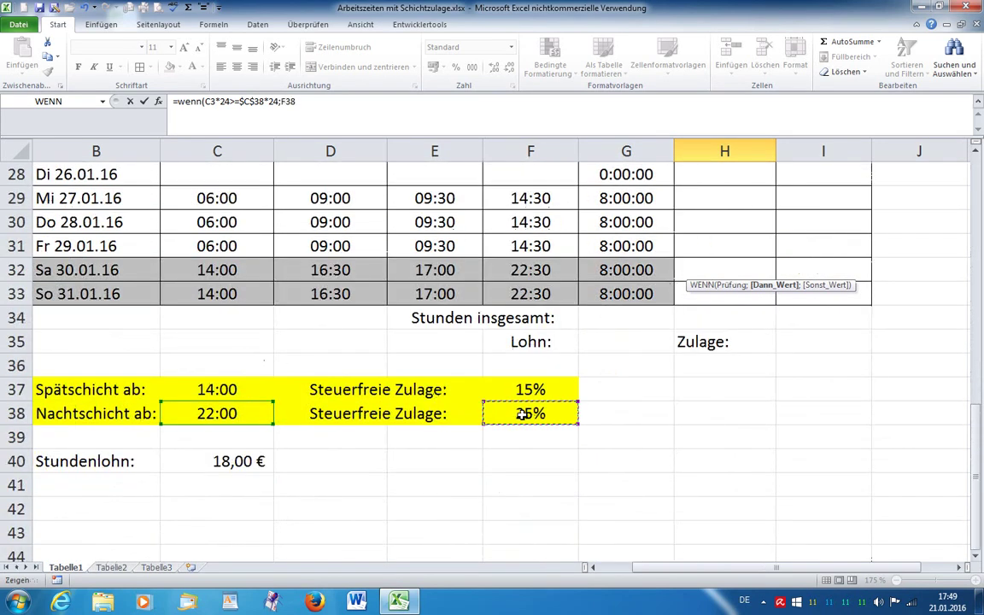
key(F4)
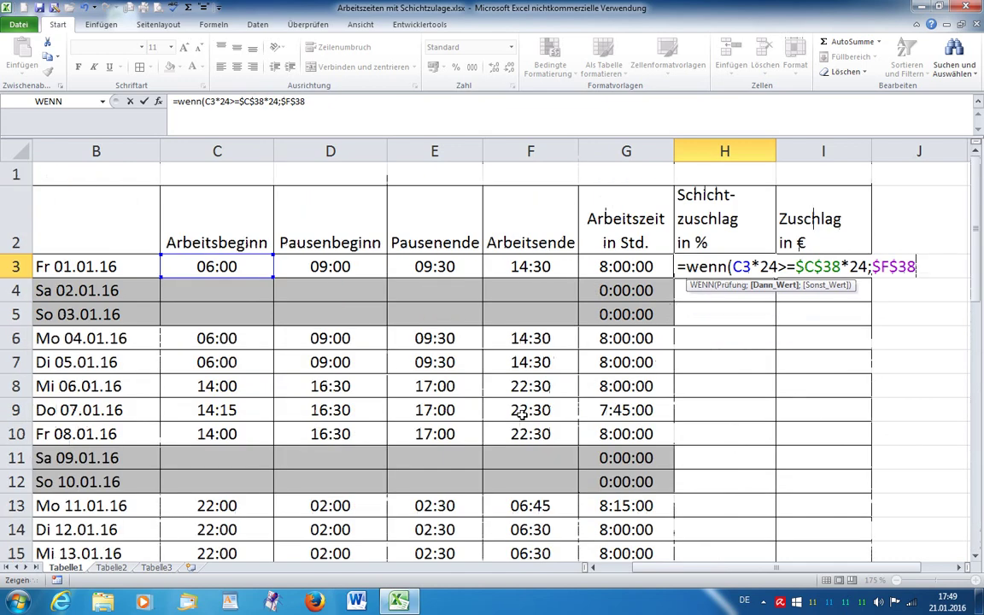
text(;we)
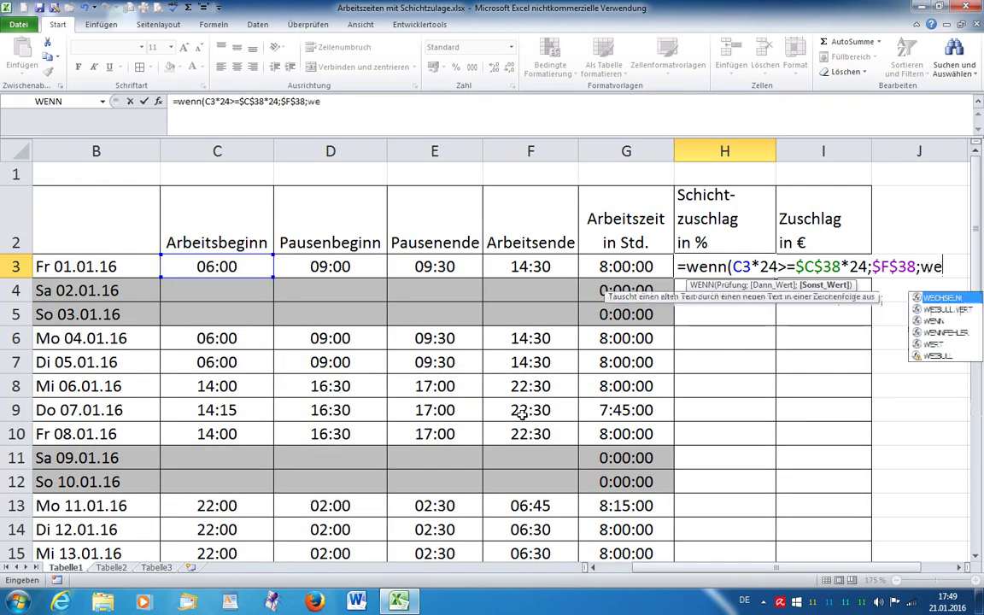
text(nn()
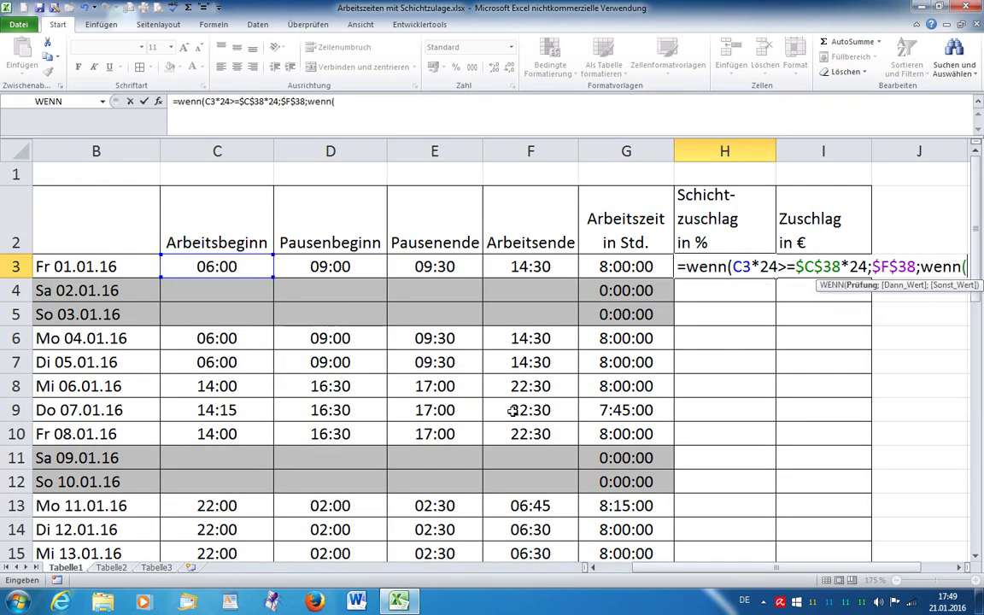
click(224, 266)
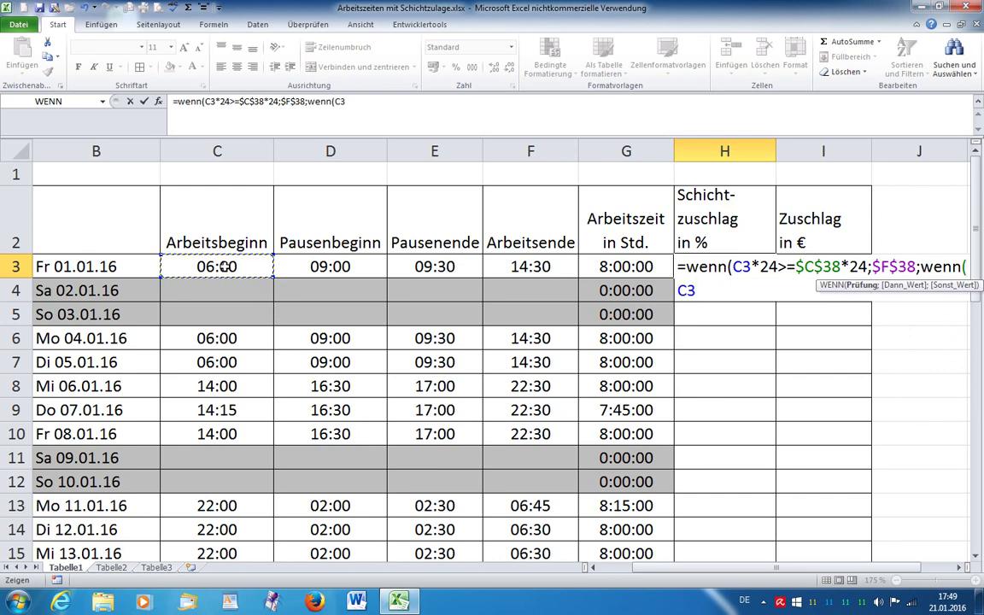
text(*24)
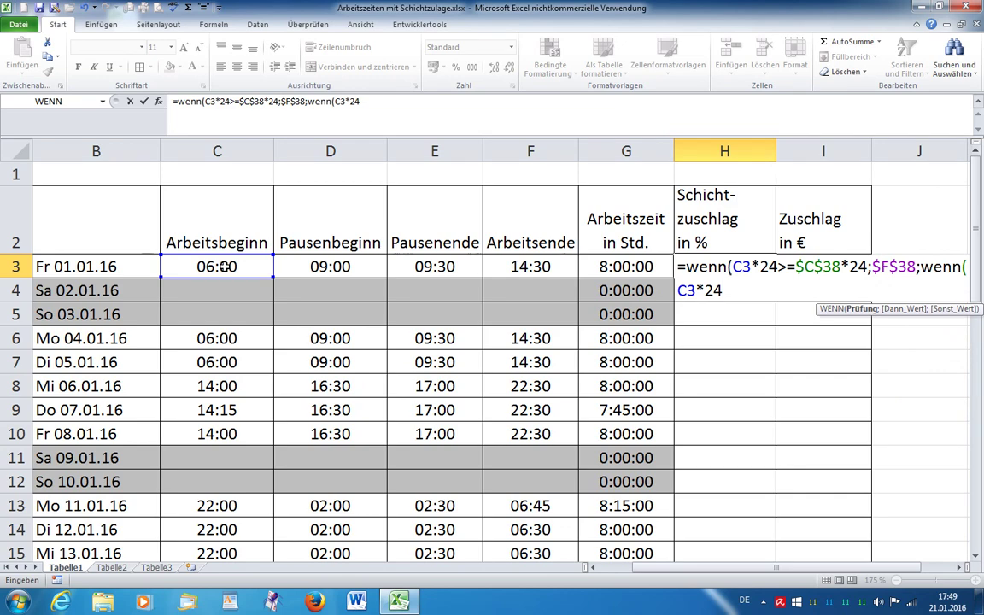
text(>)
text(=)
Compare the nested condition against the absolute late-shift start $C$37
scroll(205, 278, down, 4)
scroll(202, 282, down, 4)
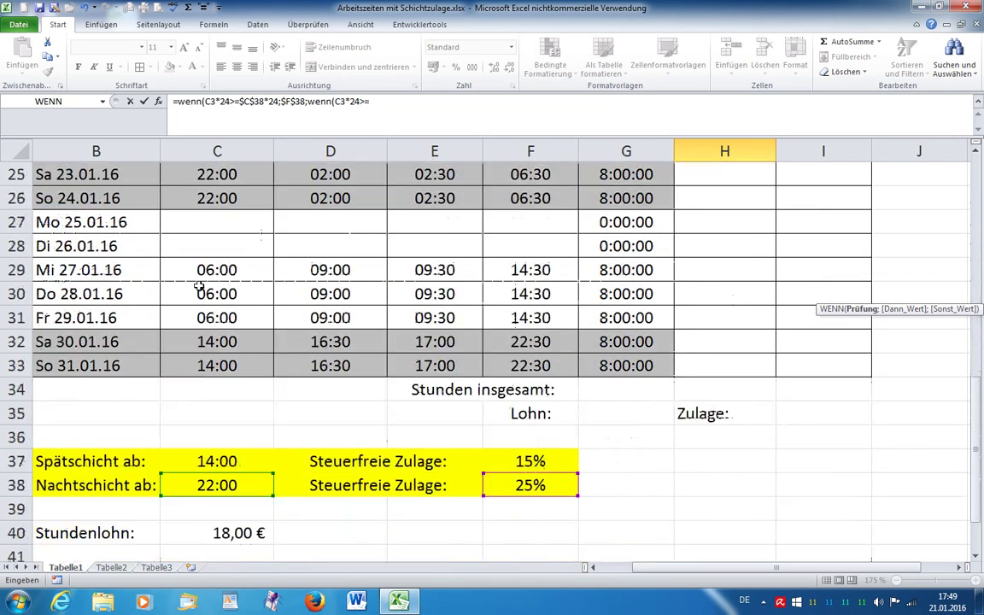
scroll(218, 307, down, 1)
click(215, 387)
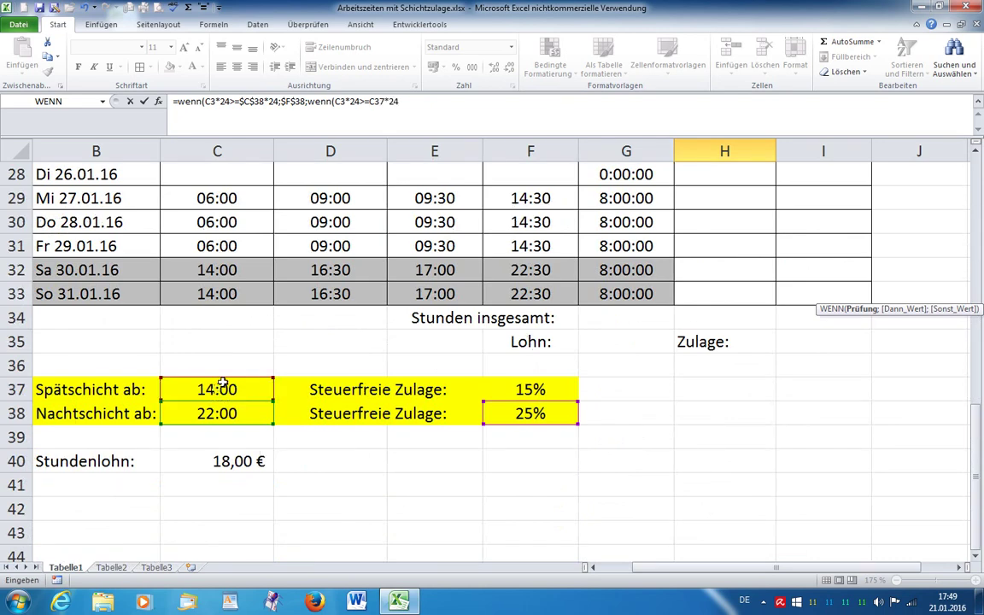
click(378, 101)
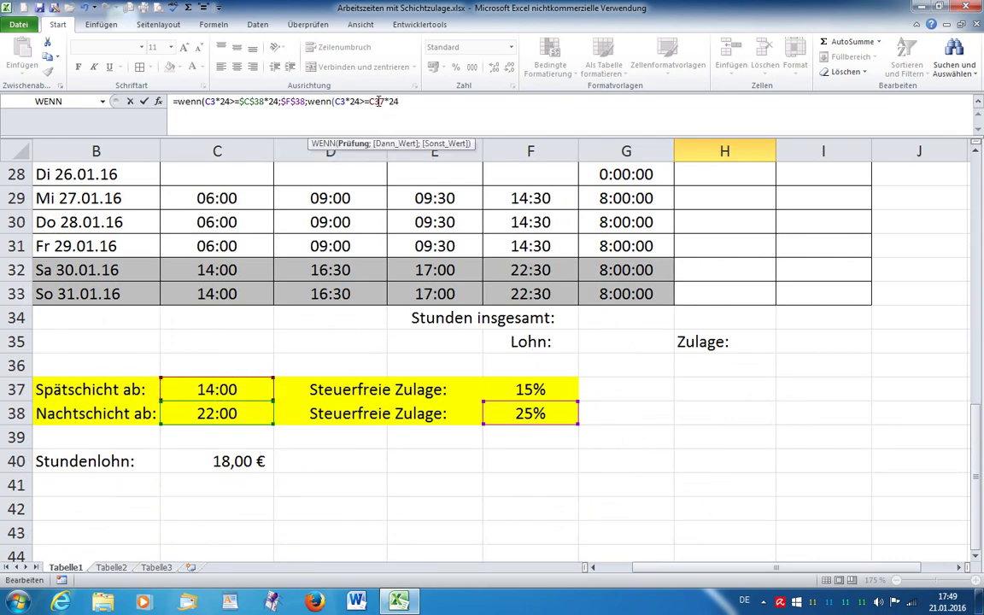
key(F4)
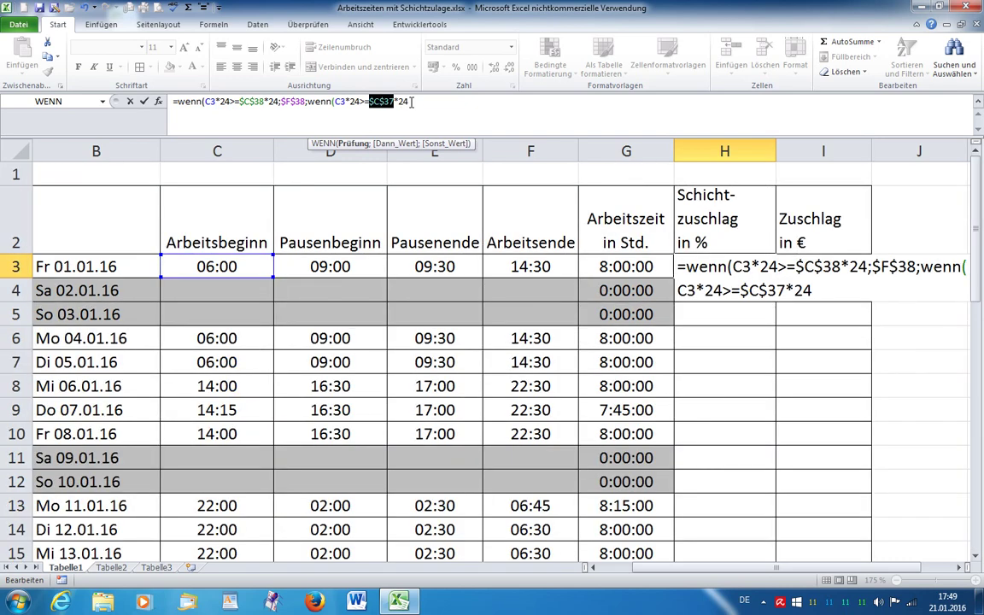
click(412, 101)
text(;)
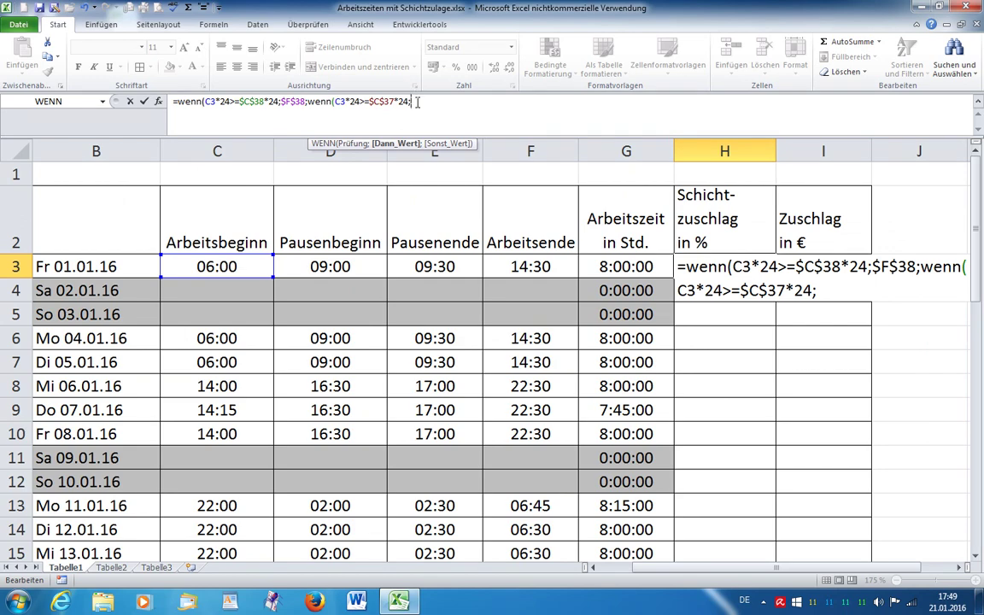
Return $F$37 for late shifts, else blank, and close both WENNs
click(821, 289)
scroll(780, 334, down, 1)
scroll(820, 337, down, 5)
scroll(629, 351, down, 2)
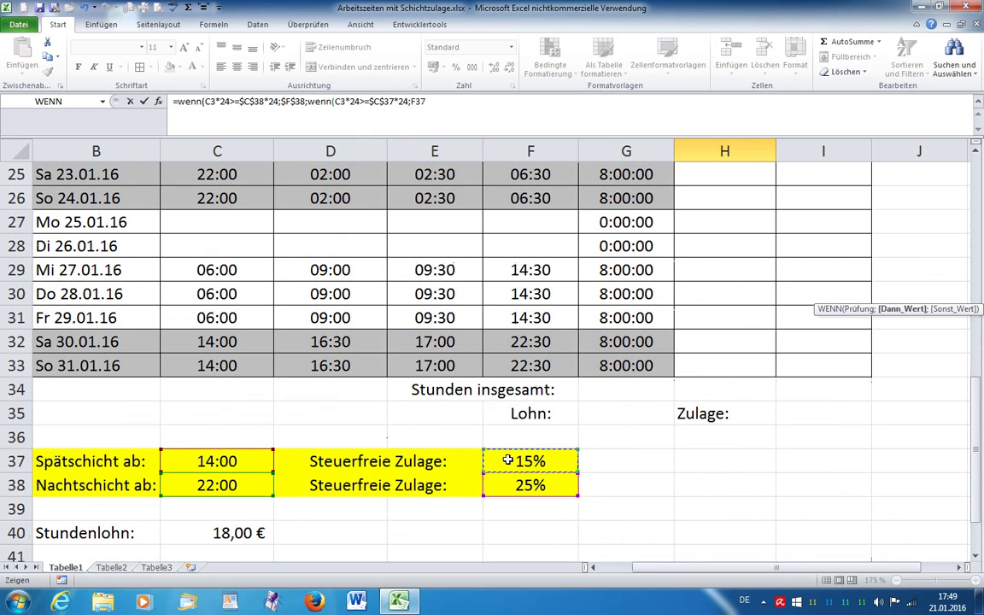
click(508, 459)
key(F4)
scroll(507, 459, up, 8)
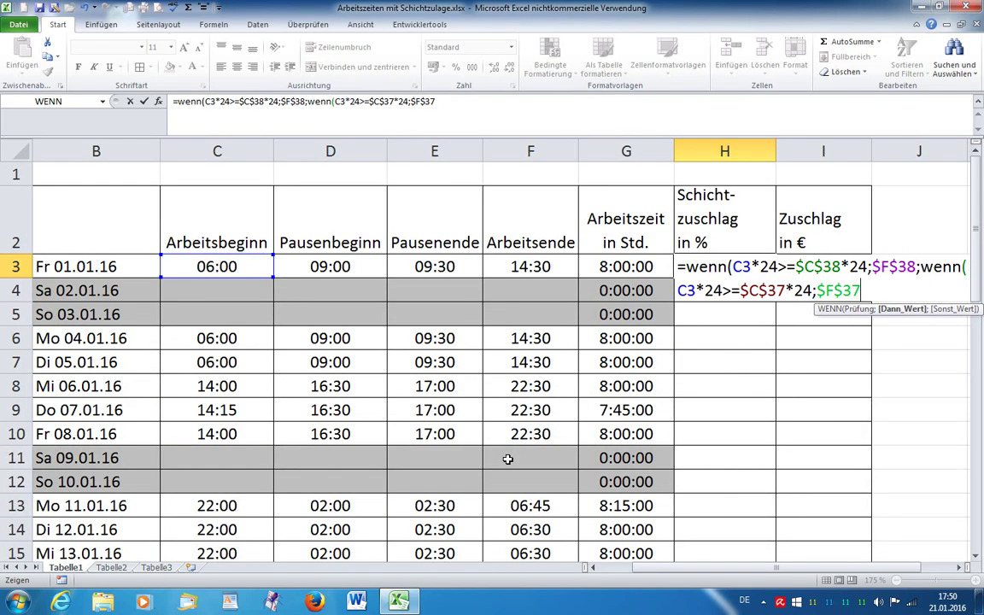
text(;)
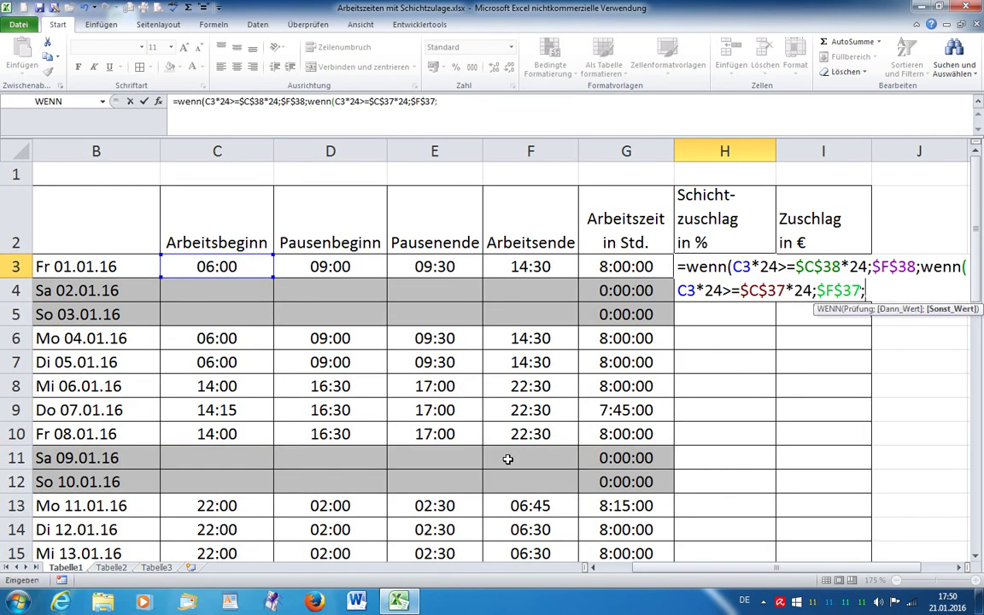
text("")
text())
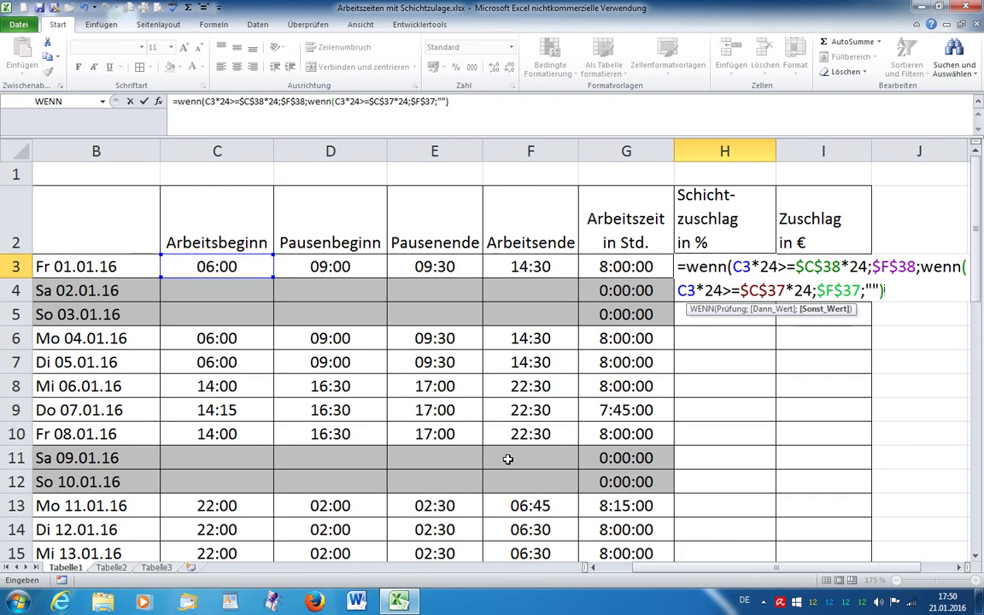
text())
Commit the bonus formula in H3 and copy it down to H33
key(Return)
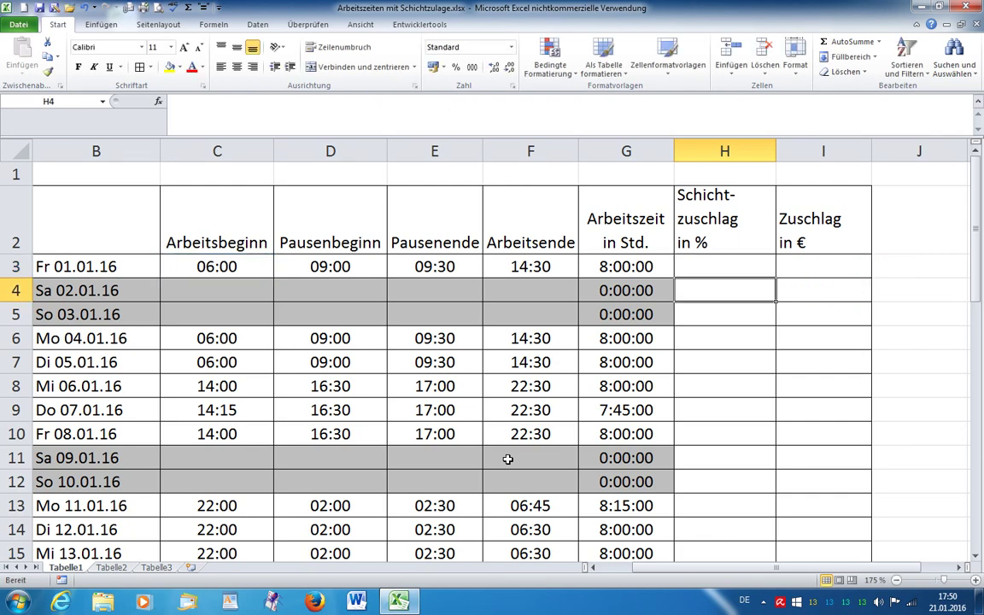
click(725, 263)
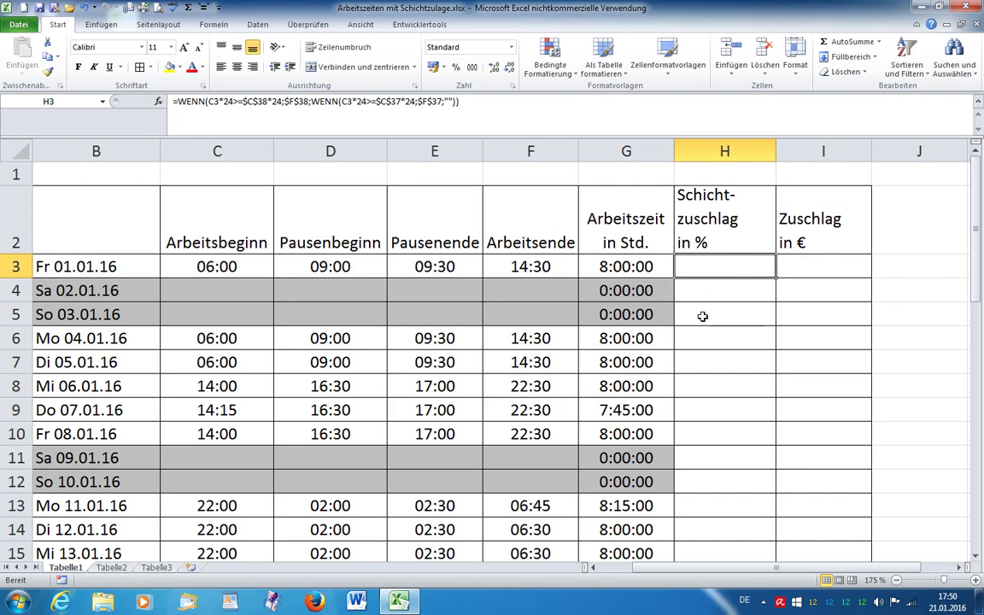
drag(776, 277, 791, 581)
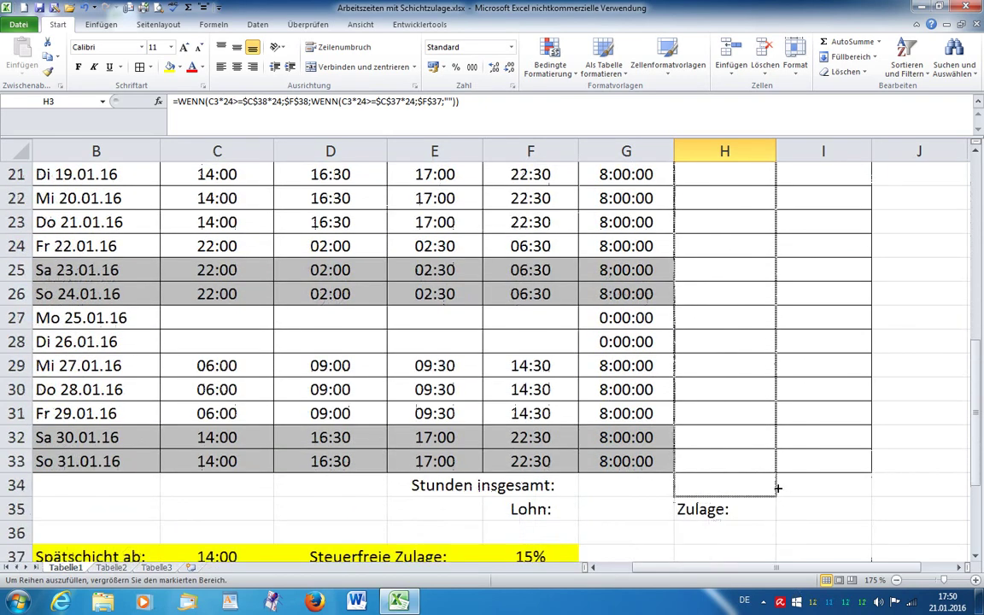
drag(791, 581, 762, 466)
scroll(748, 440, up, 3)
scroll(748, 435, up, 4)
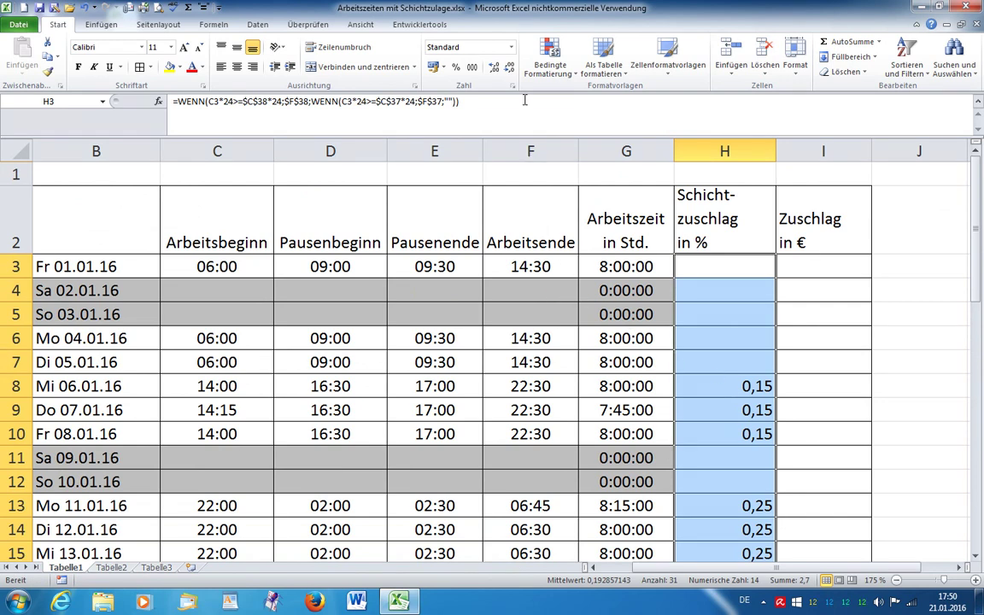
Format the bonus rates in column H as Prozent
click(510, 47)
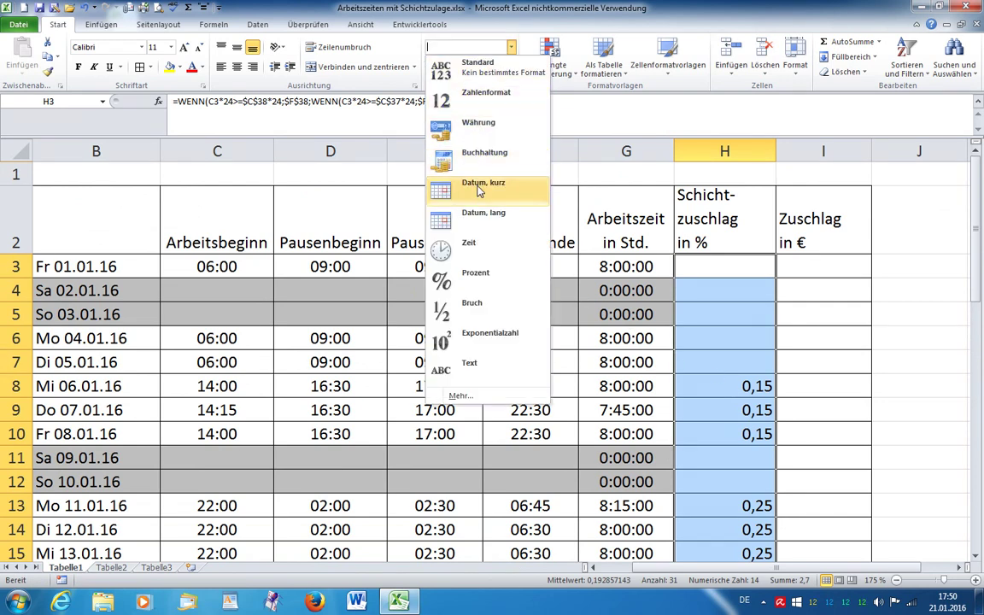
click(475, 282)
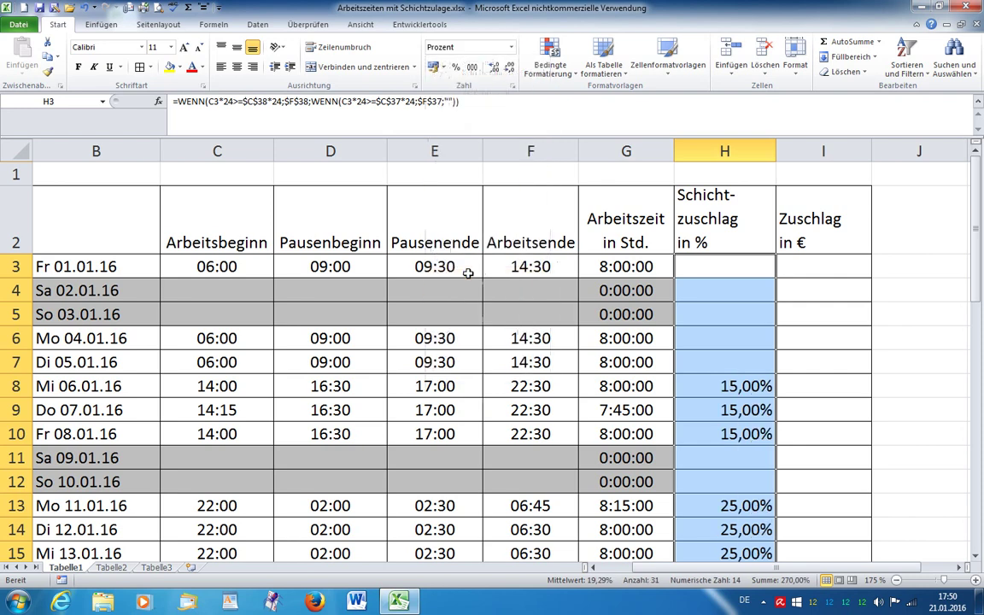
scroll(626, 339, down, 2)
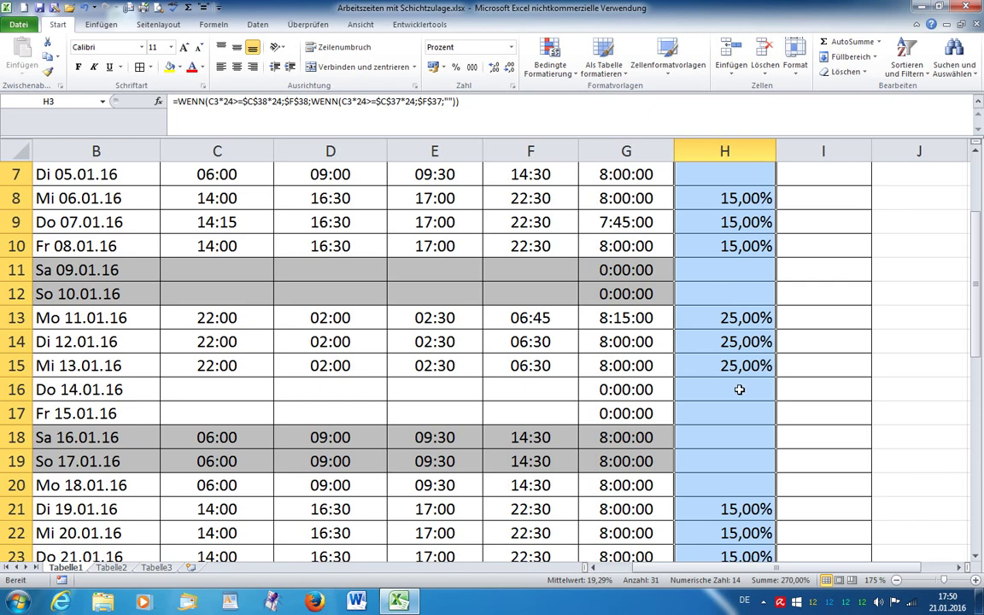
scroll(740, 389, down, 3)
scroll(740, 390, down, 2)
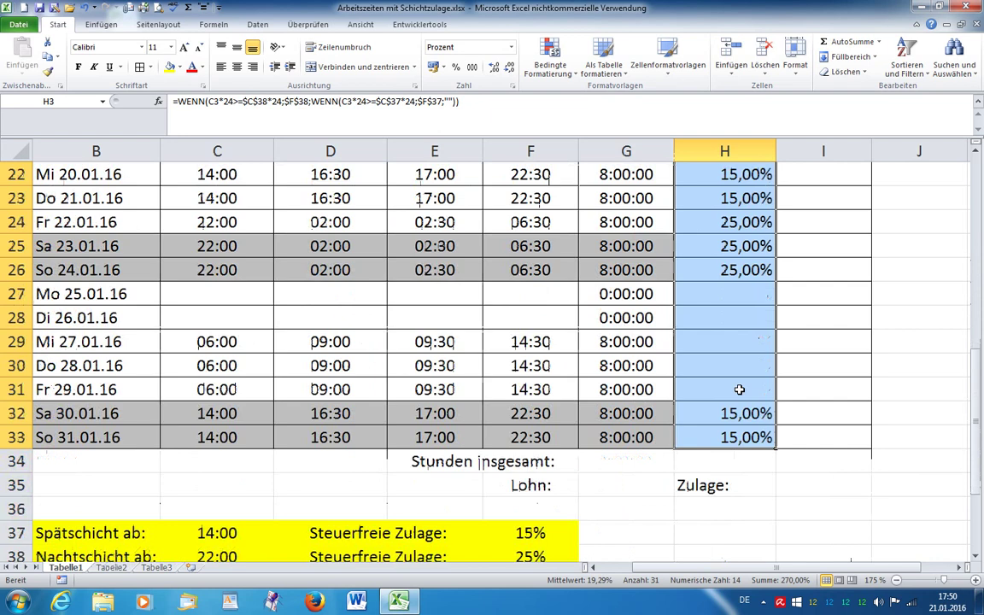
click(620, 466)
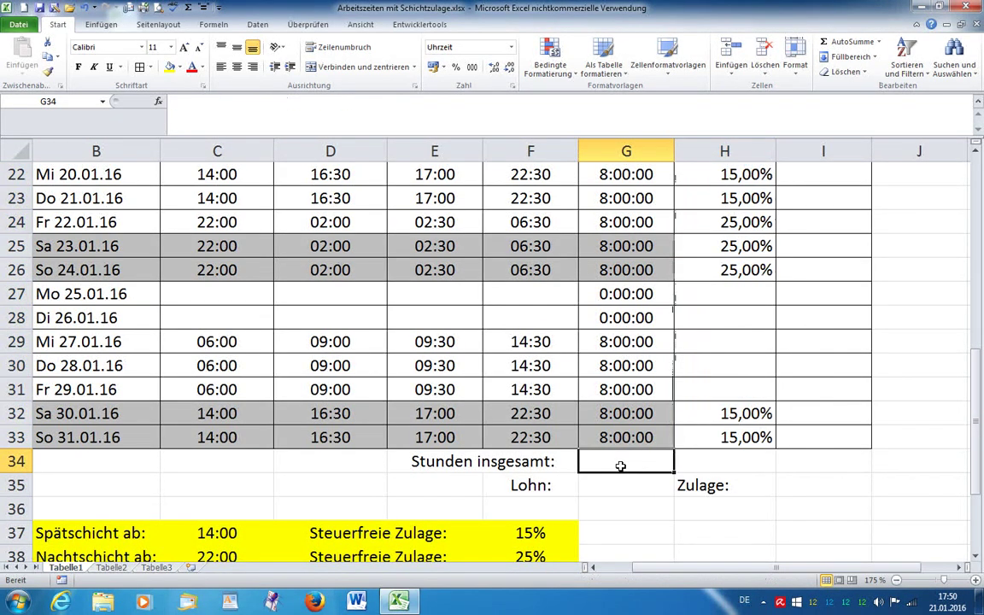
AutoSum G3:G33 into G34 and format it as 37:30:55 elapsed time, showing 184:00:00
click(841, 42)
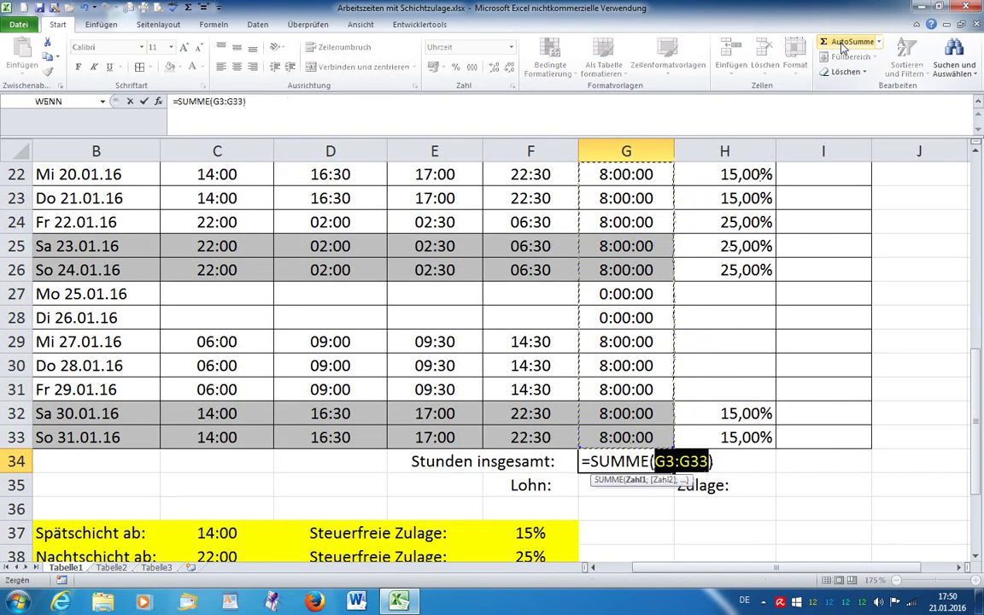
key(Return)
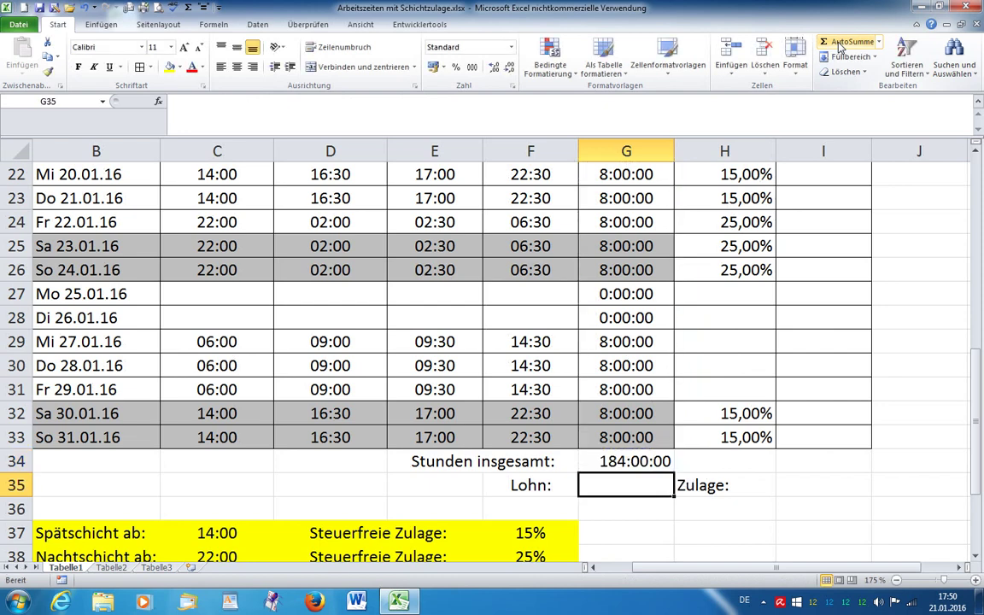
right_click(630, 463)
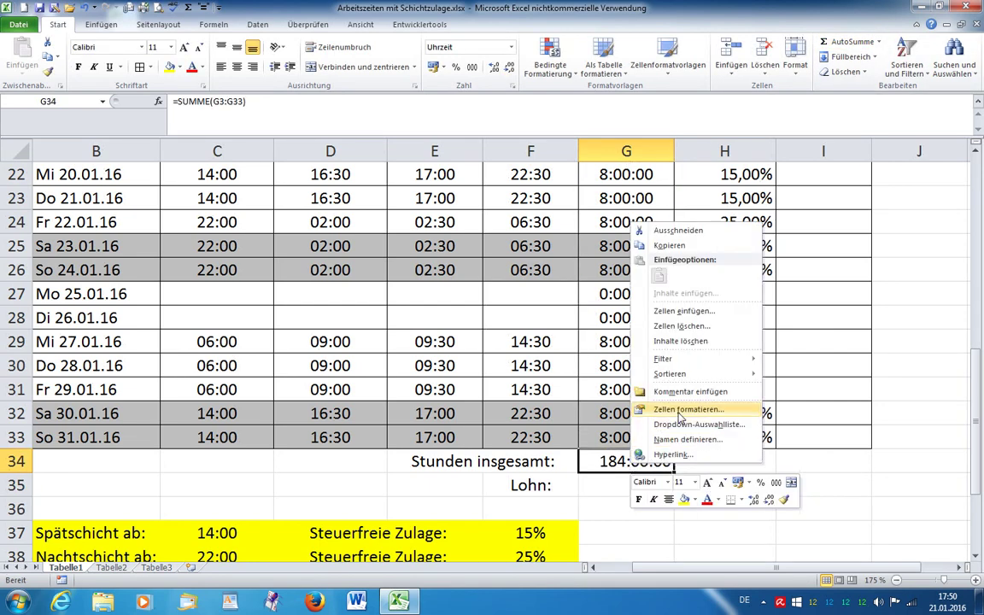
click(680, 412)
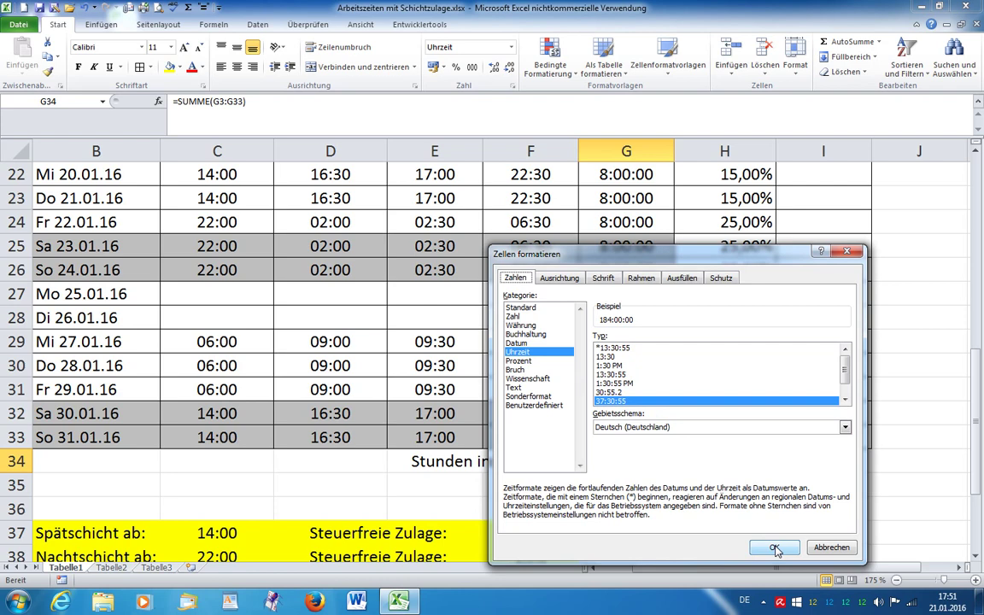
click(774, 548)
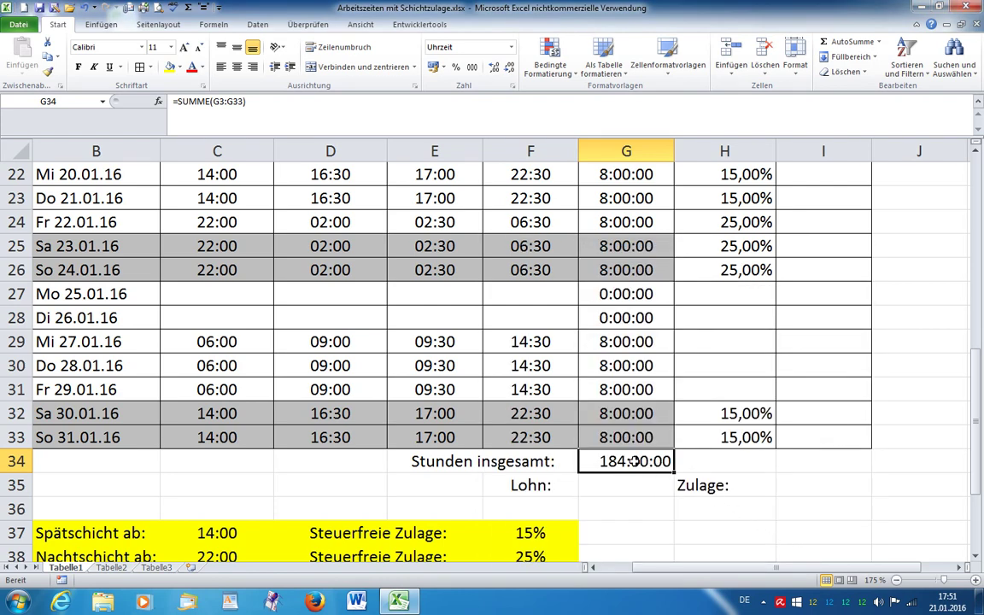
click(630, 485)
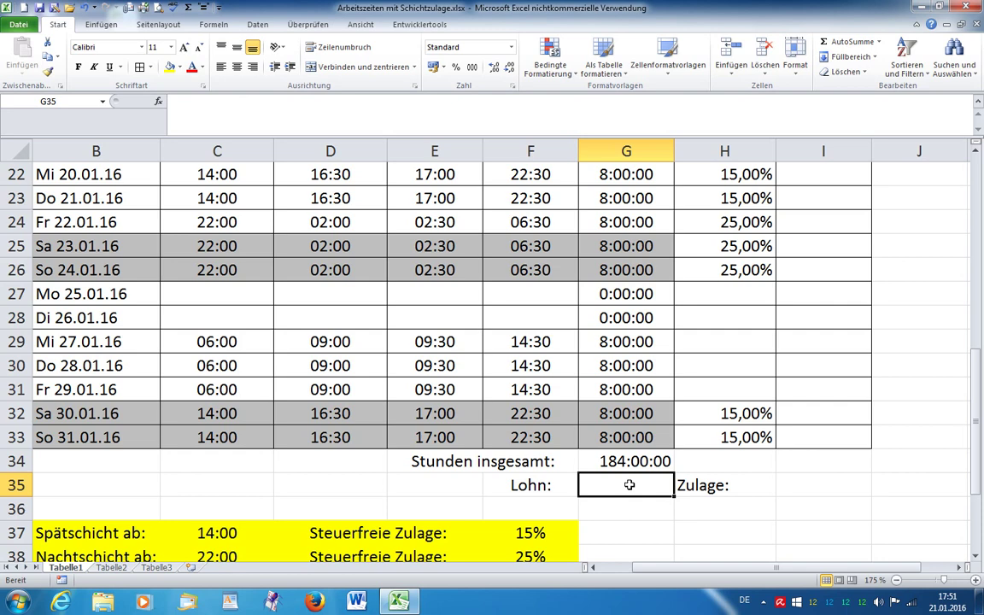
Enter =G34*24*C40 in G35 and apply Buchhaltung format, giving 3.312,00 €
text(=)
click(622, 461)
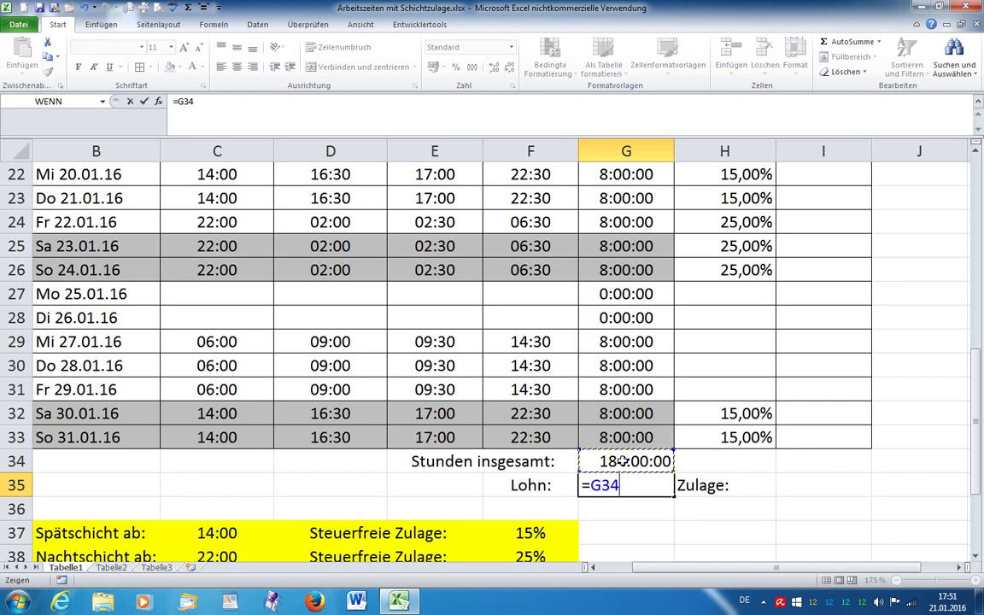
text(*24*)
scroll(616, 461, down, 2)
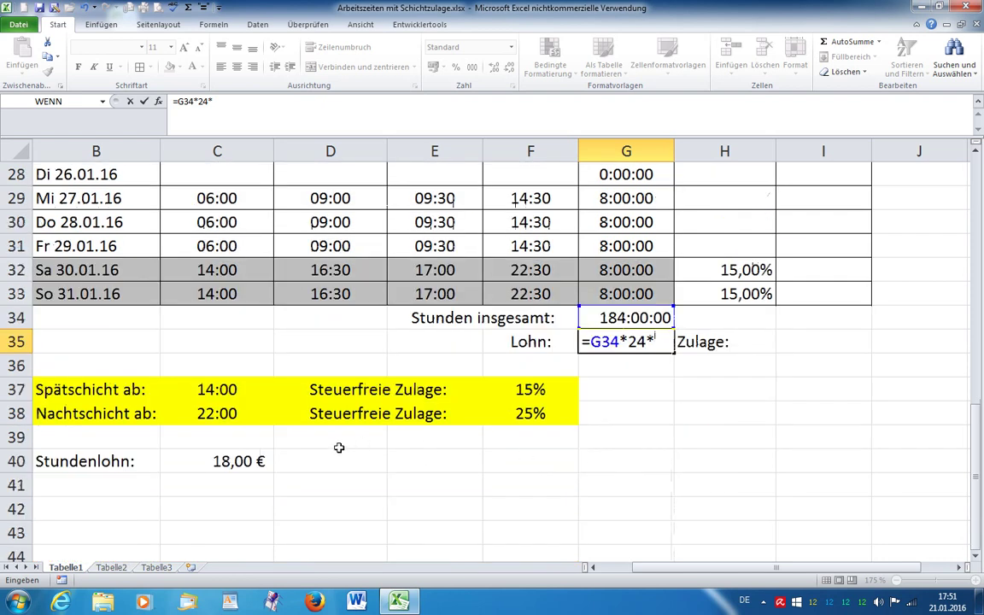
click(240, 461)
key(Return)
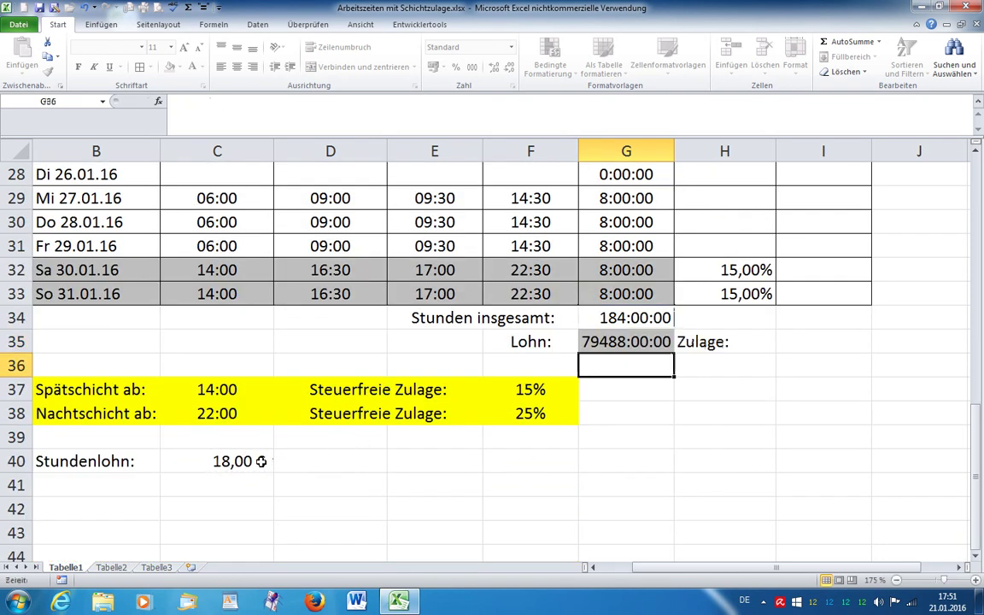
click(620, 341)
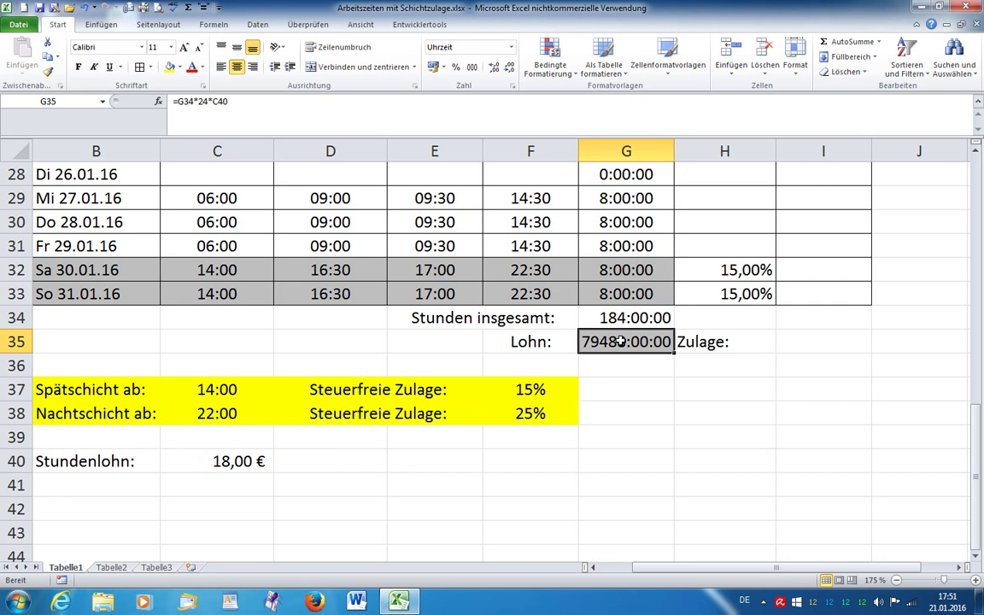
click(434, 68)
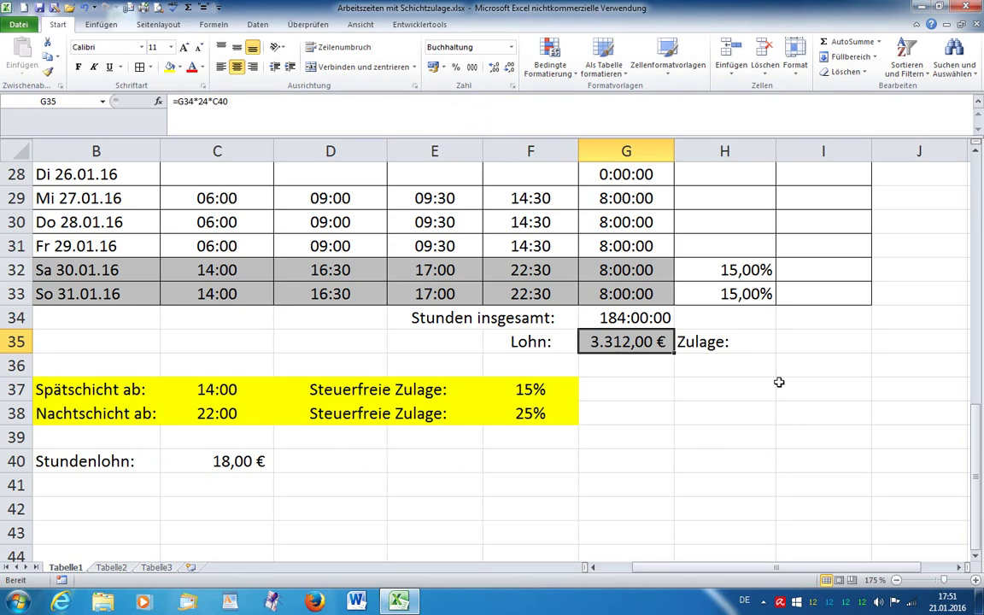
Start I3's euro bonus formula as =G3*24*H3*
click(800, 344)
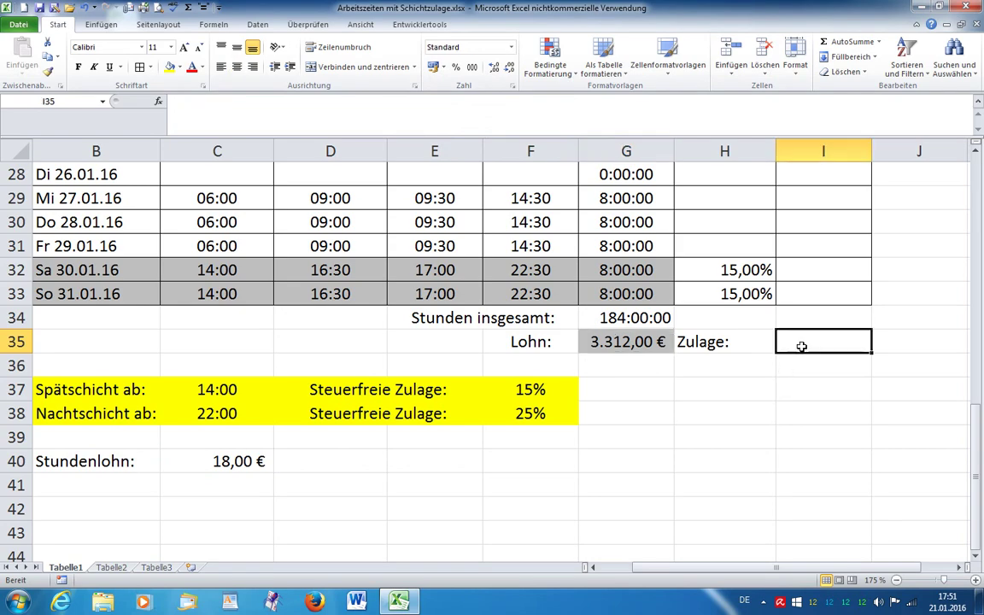
scroll(801, 346, up, 4)
scroll(801, 346, up, 3)
scroll(801, 346, up, 2)
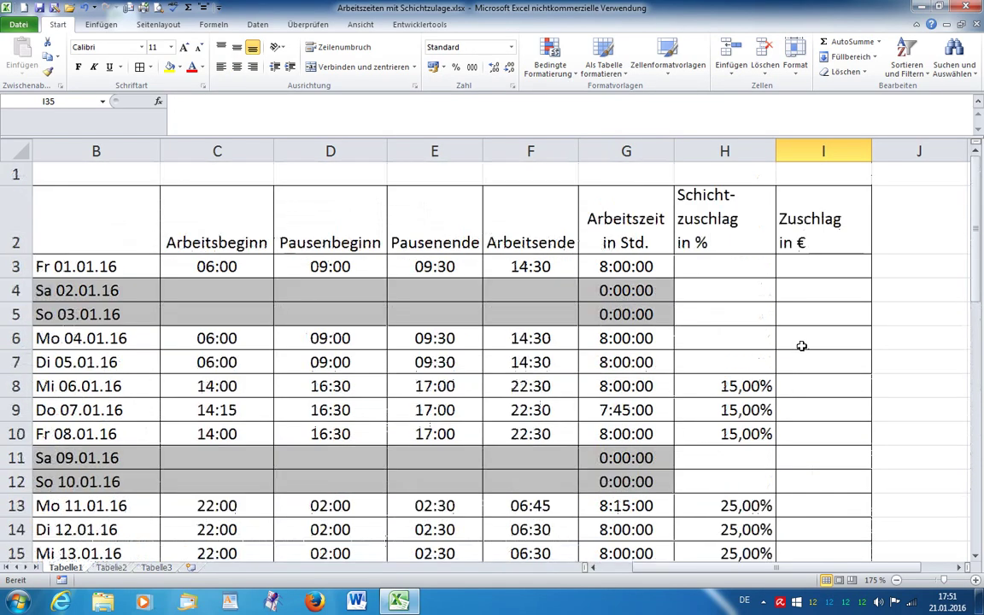
click(810, 271)
text(=)
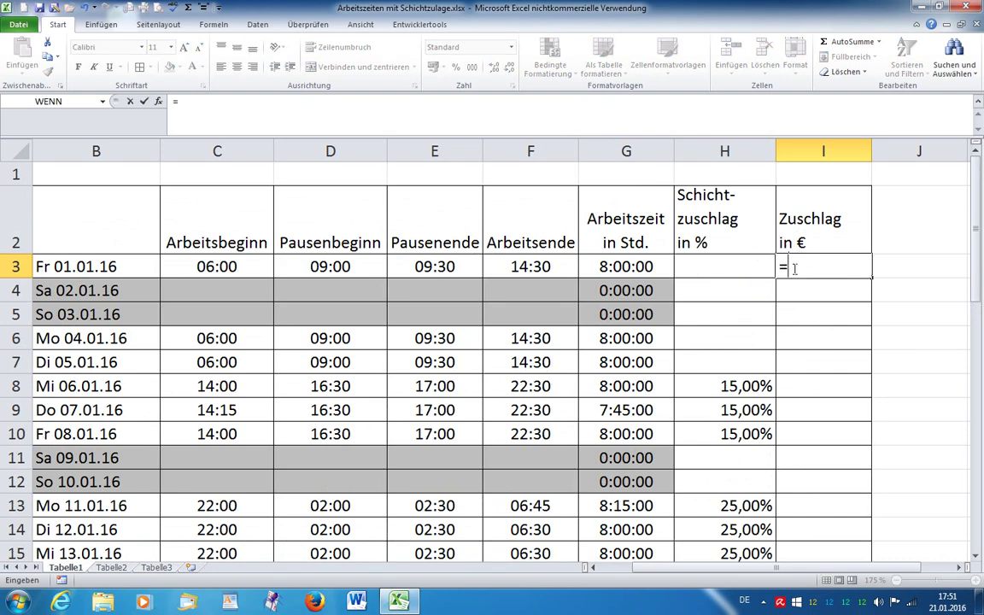
click(626, 267)
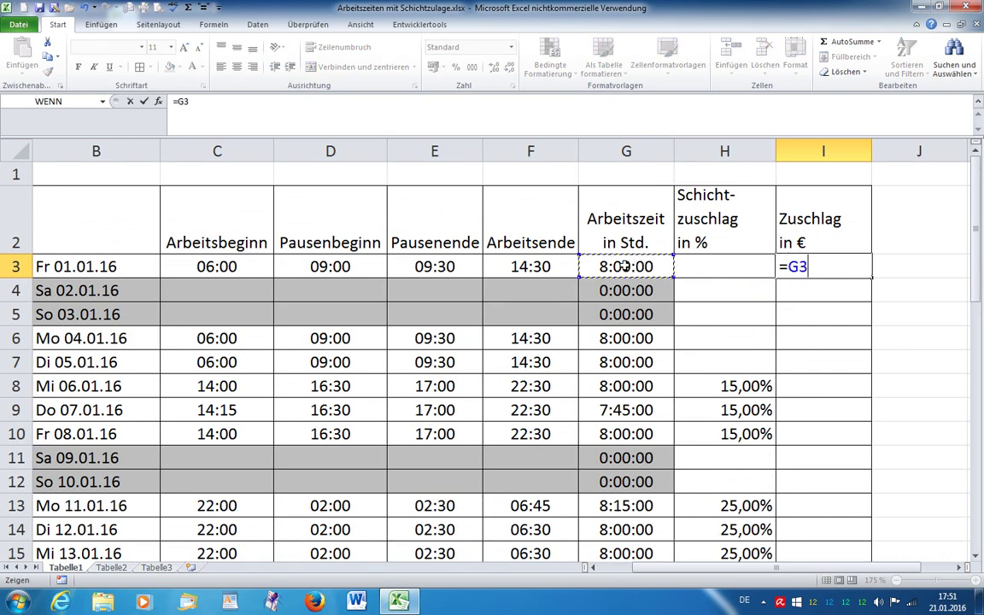
text(*24*)
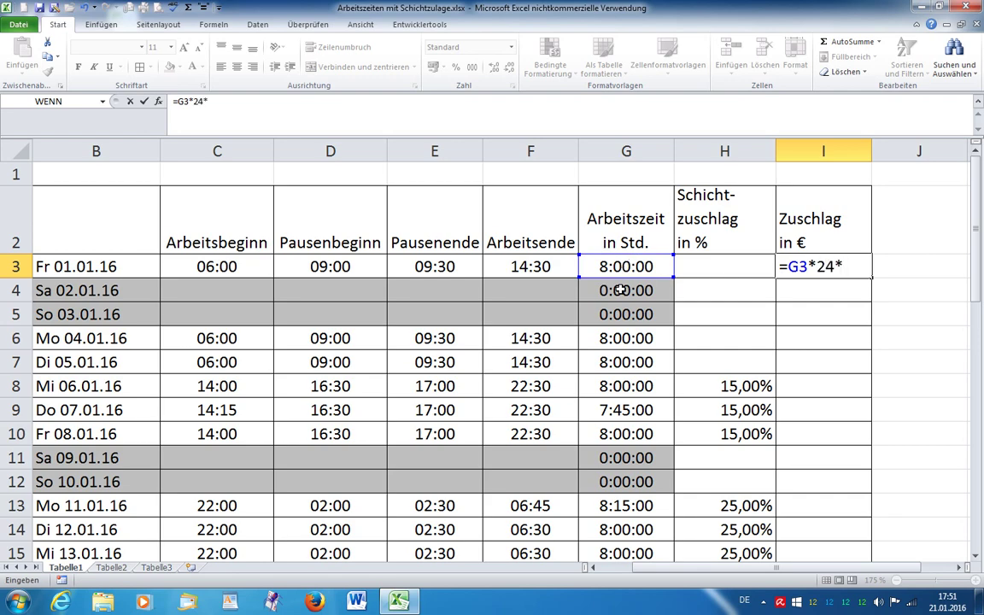
scroll(623, 292, down, 3)
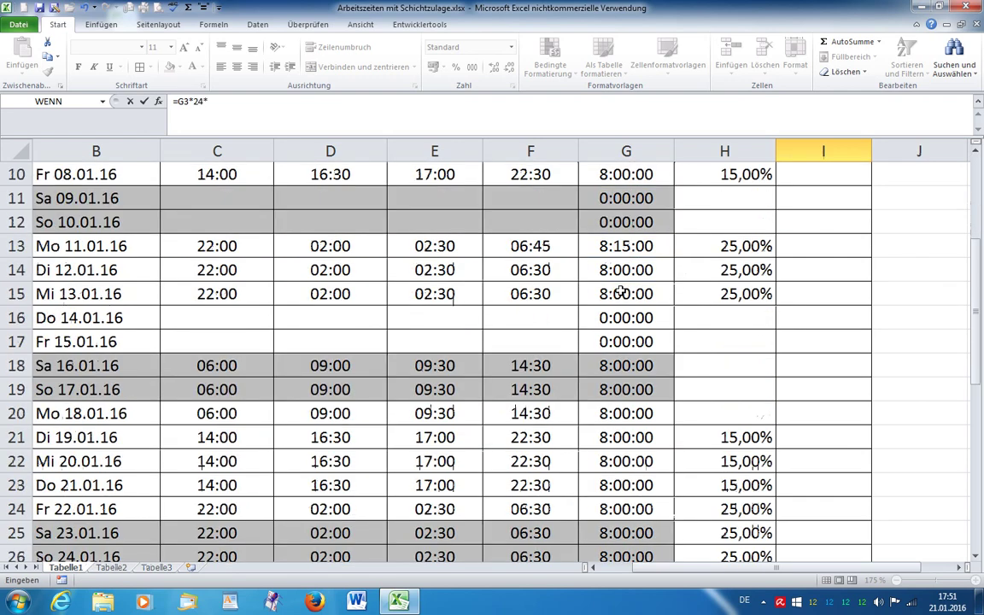
scroll(623, 291, up, 3)
click(715, 266)
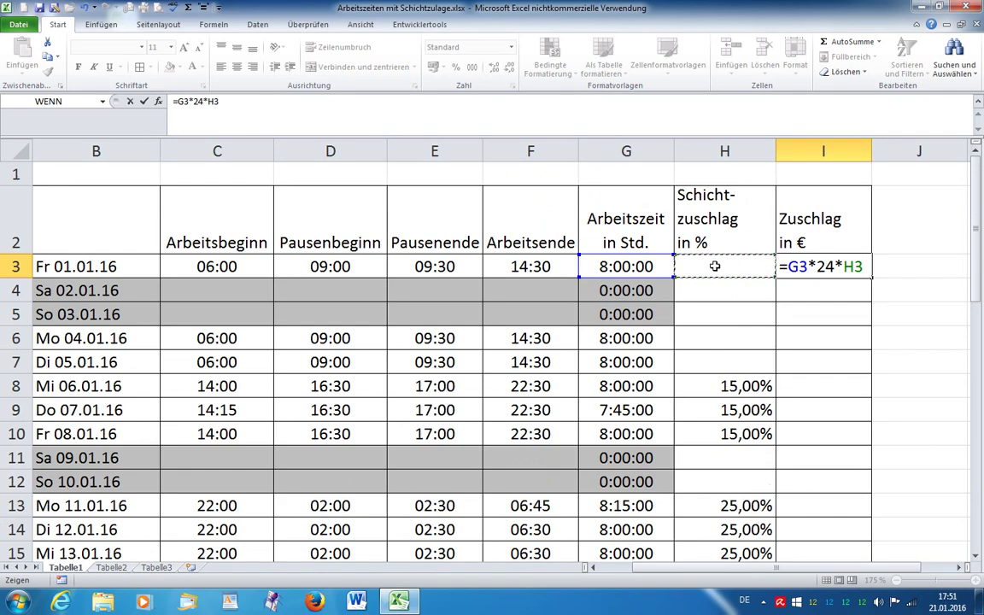
text(*)
Finish it with the absolute wage $C$40 and copy it down to I11
scroll(639, 388, down, 2)
scroll(575, 391, down, 6)
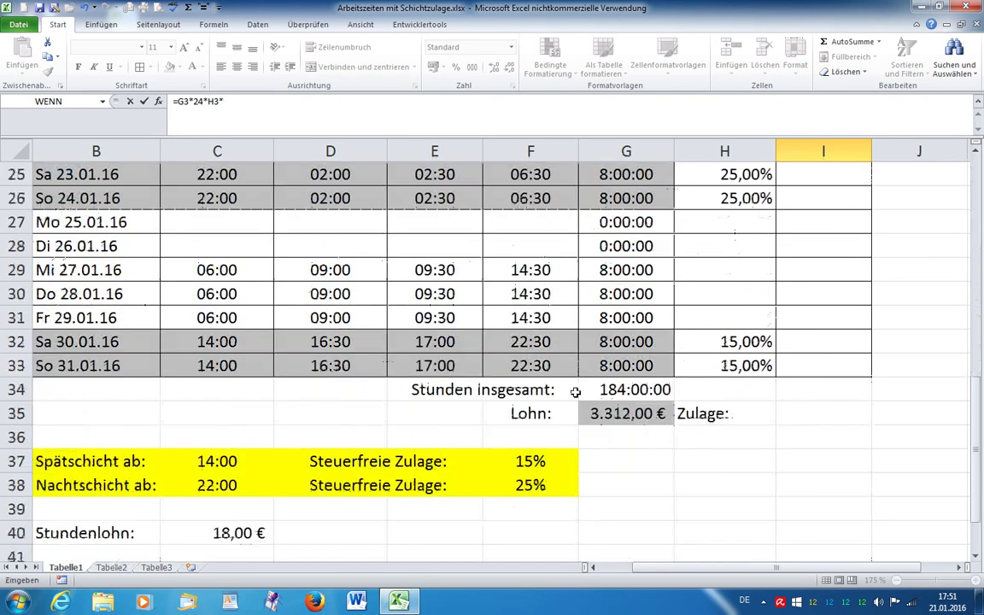
scroll(576, 391, down, 3)
click(220, 319)
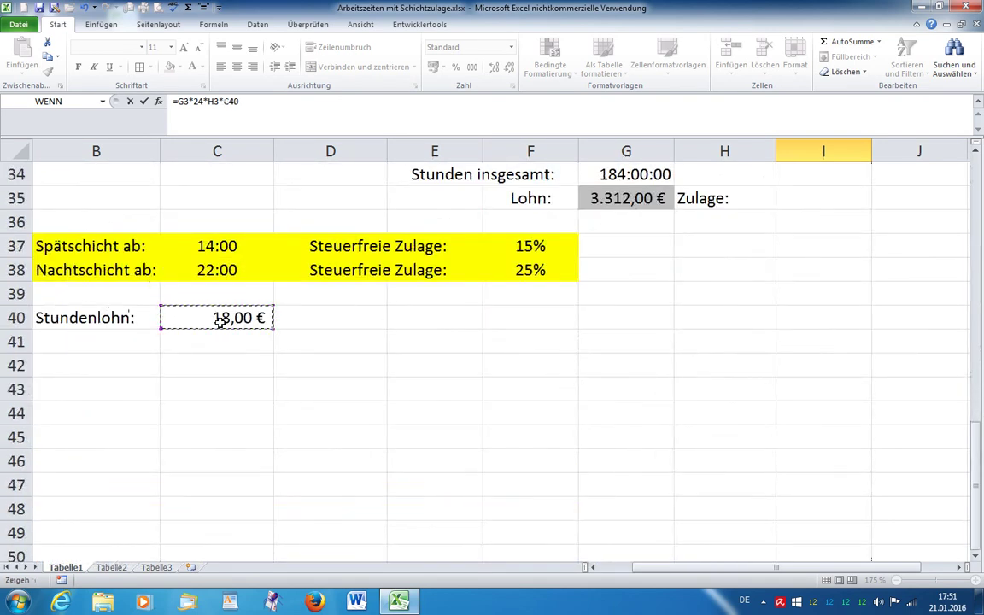
key(F4)
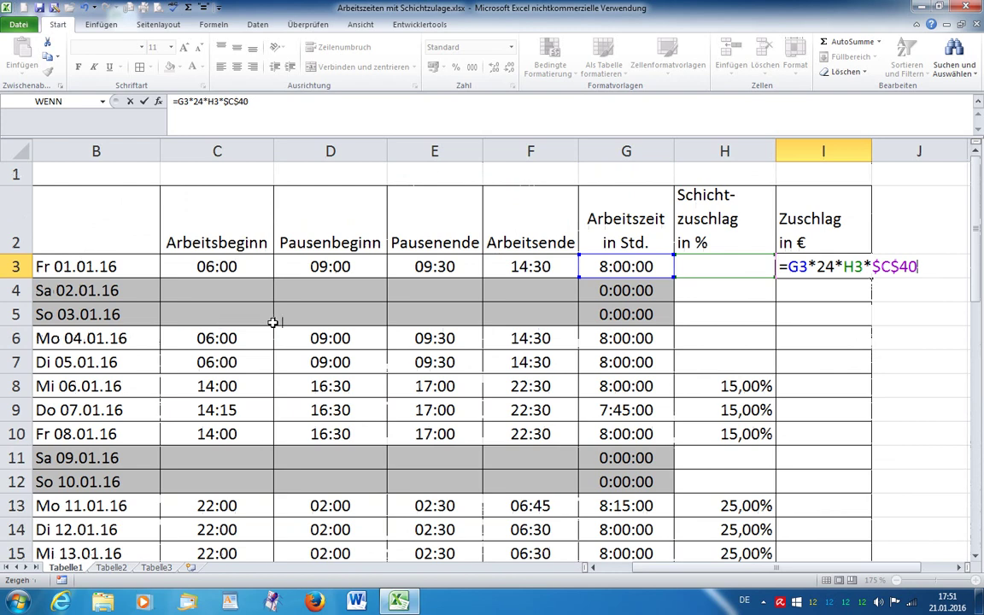
key(Return)
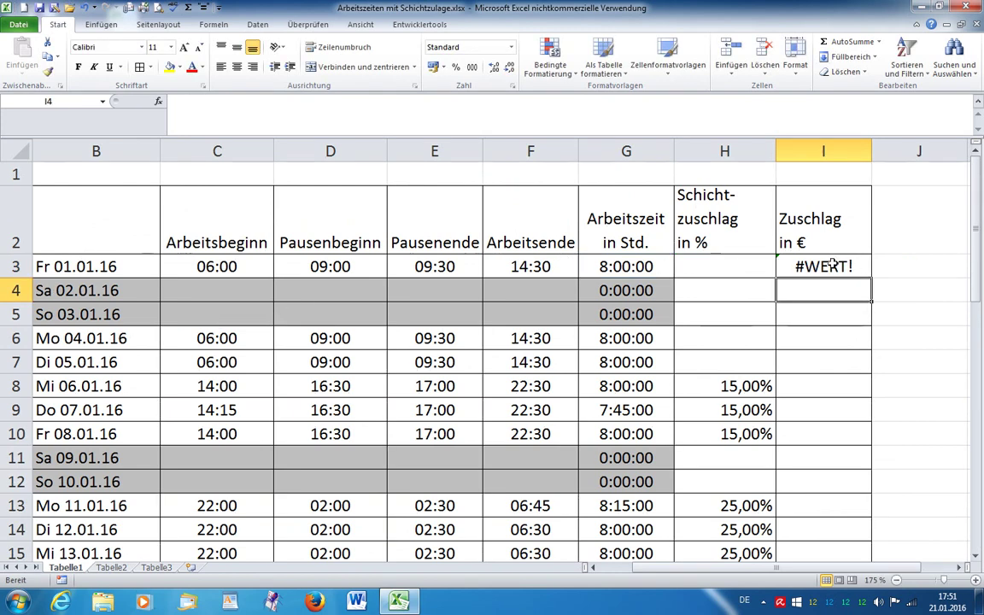
click(832, 266)
drag(871, 279, 861, 459)
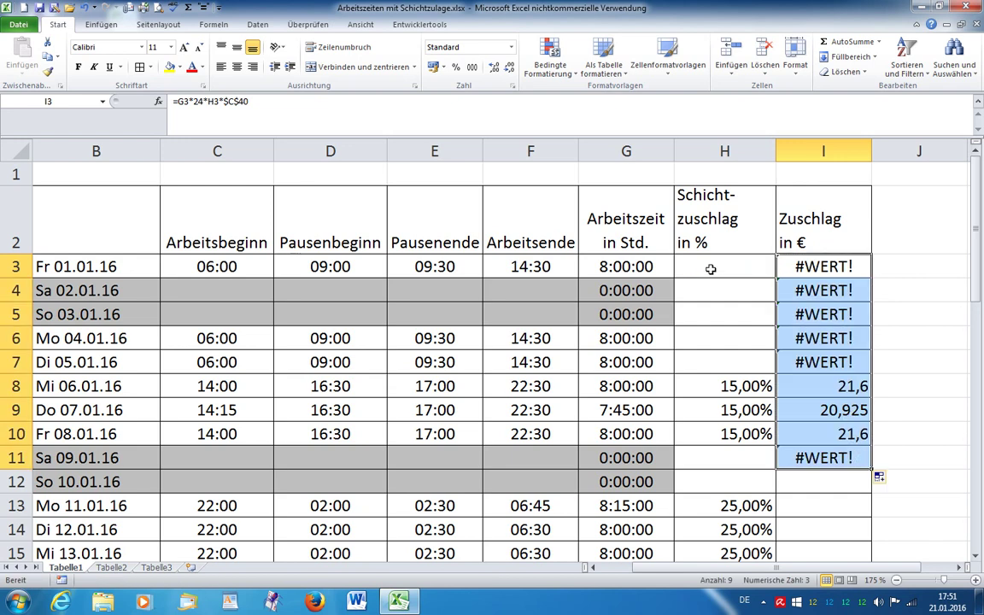
Wrap I3's formula as =WENN(H3="";"";G3*24*H3*$C$40) so no-bonus days stay blank
double_click(798, 266)
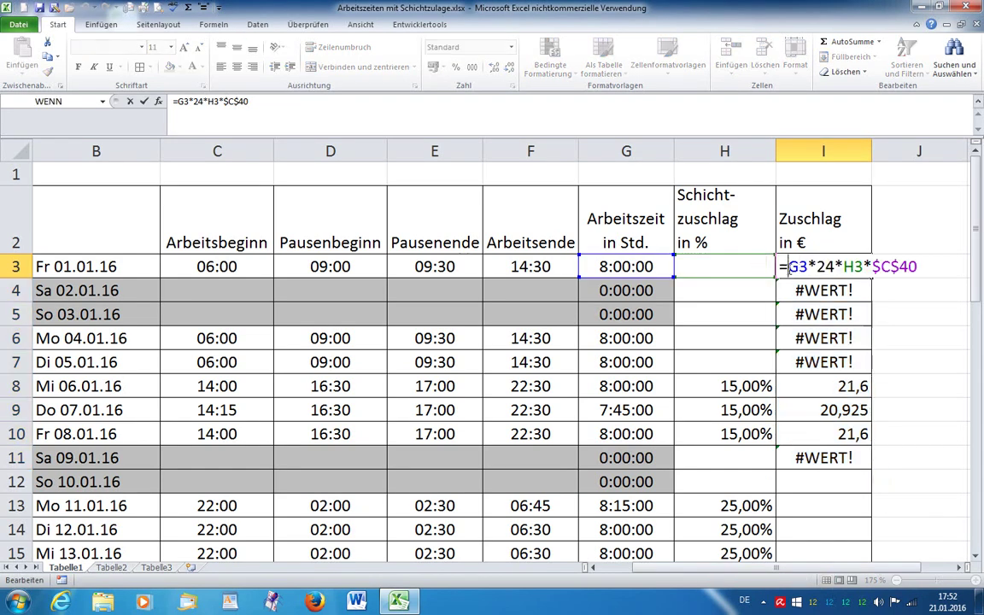
text(wen)
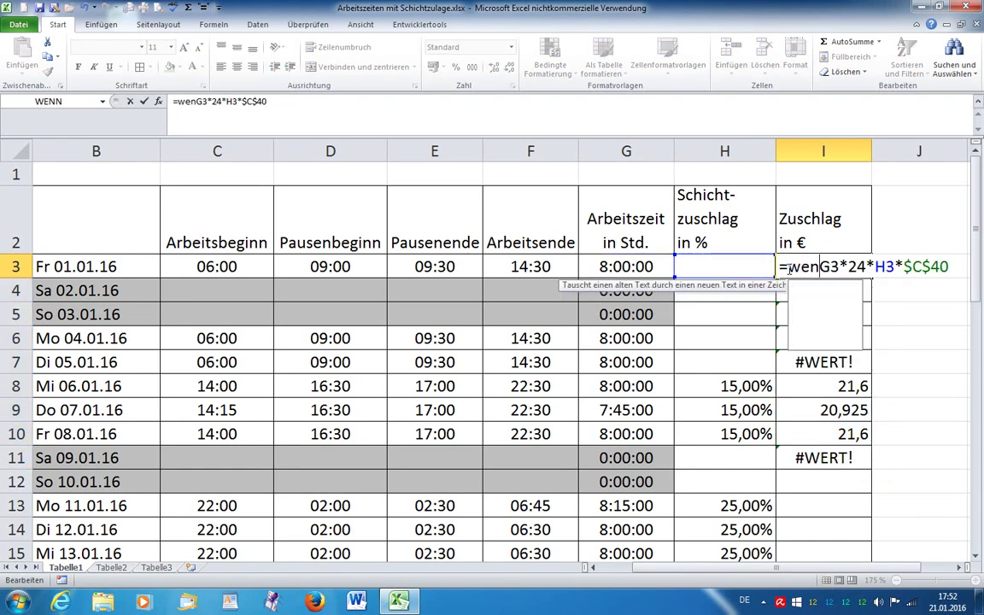
text(n()
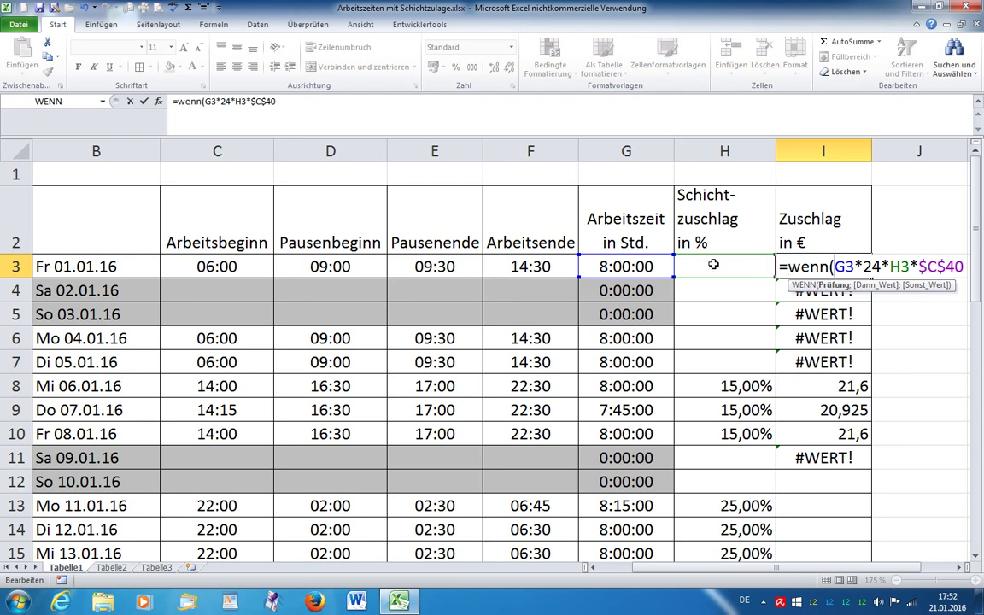
click(714, 265)
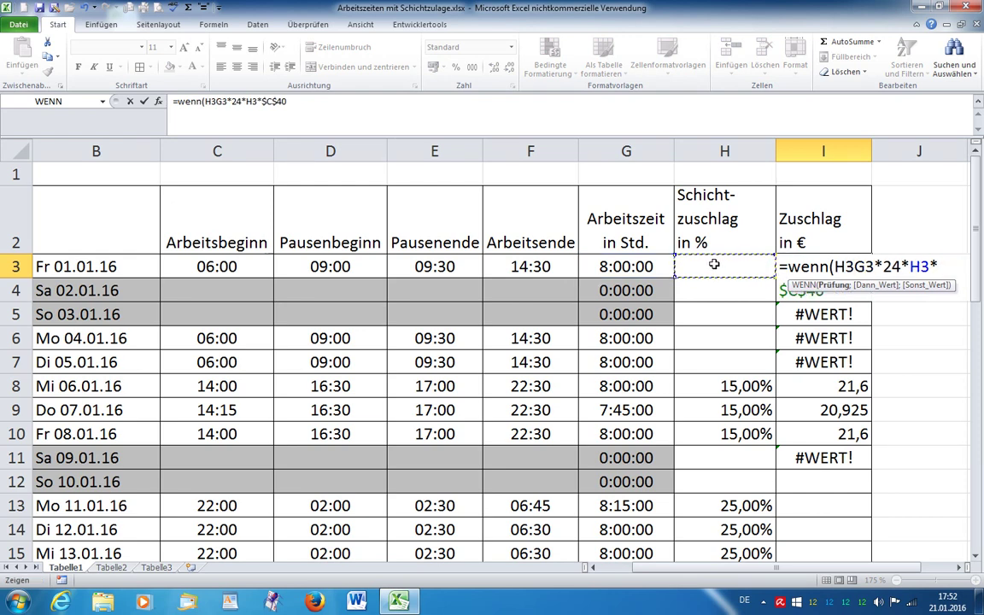
text(="";)
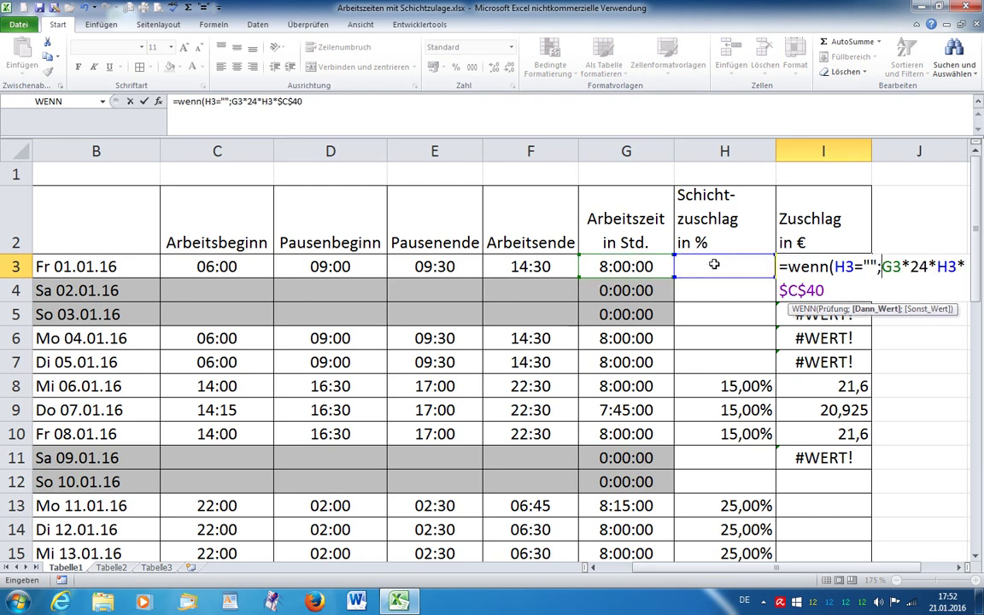
text("")
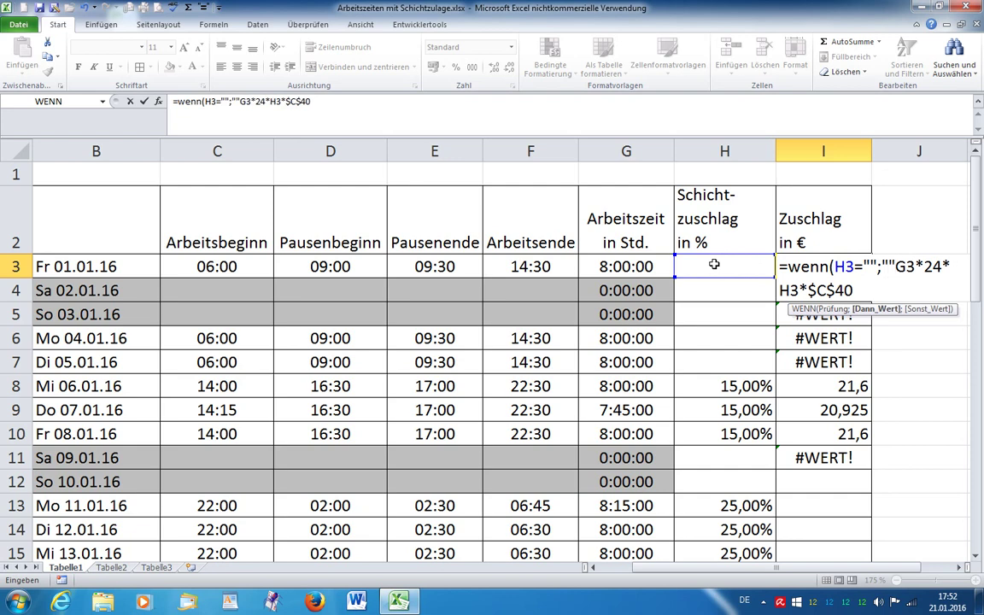
text(;)
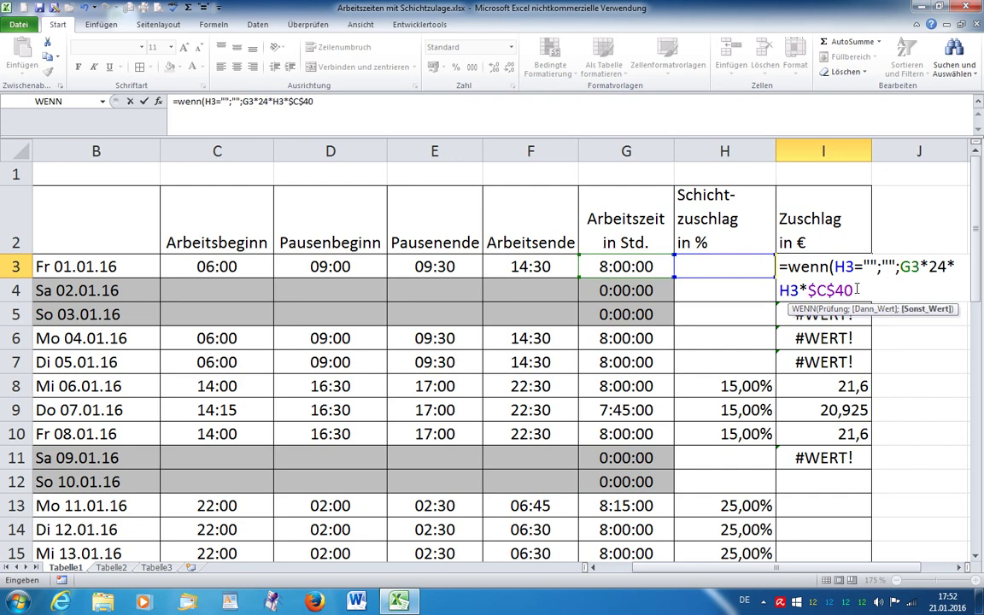
click(855, 291)
key(Return)
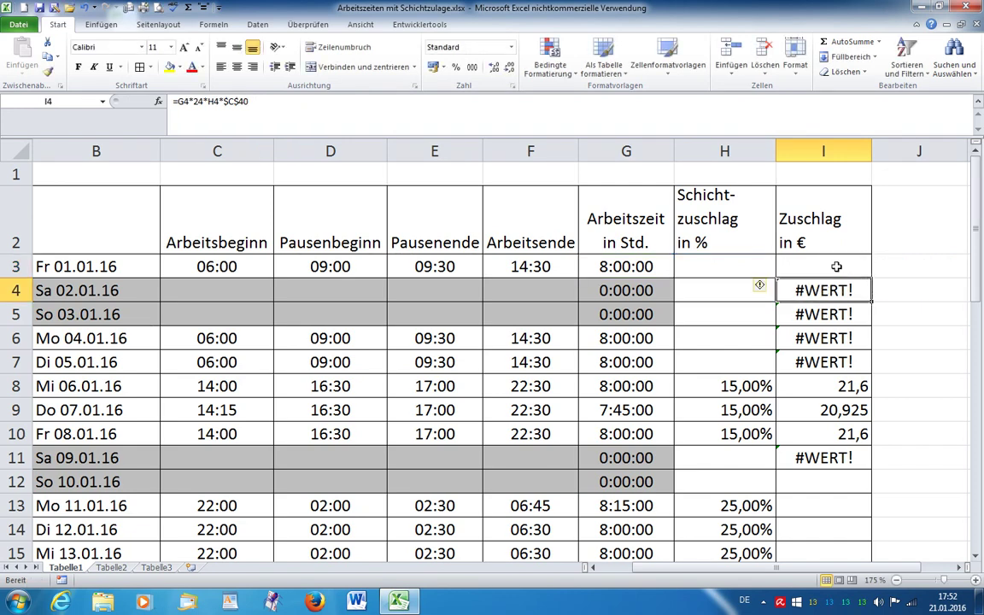
Copy the WENN formula down to I33 and apply Buchhaltung euro format
click(868, 271)
click(869, 280)
click(853, 270)
mouse_move(871, 278)
mouse_down()
mouse_move(871, 581)
mouse_move(853, 470)
mouse_up()
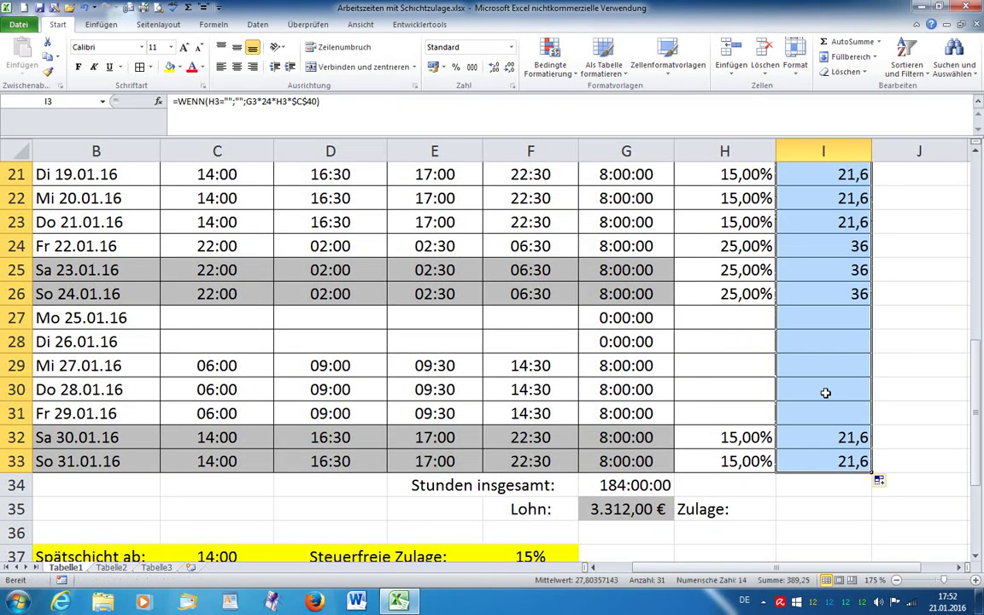
scroll(825, 393, up, 1)
scroll(825, 393, up, 4)
scroll(825, 393, up, 2)
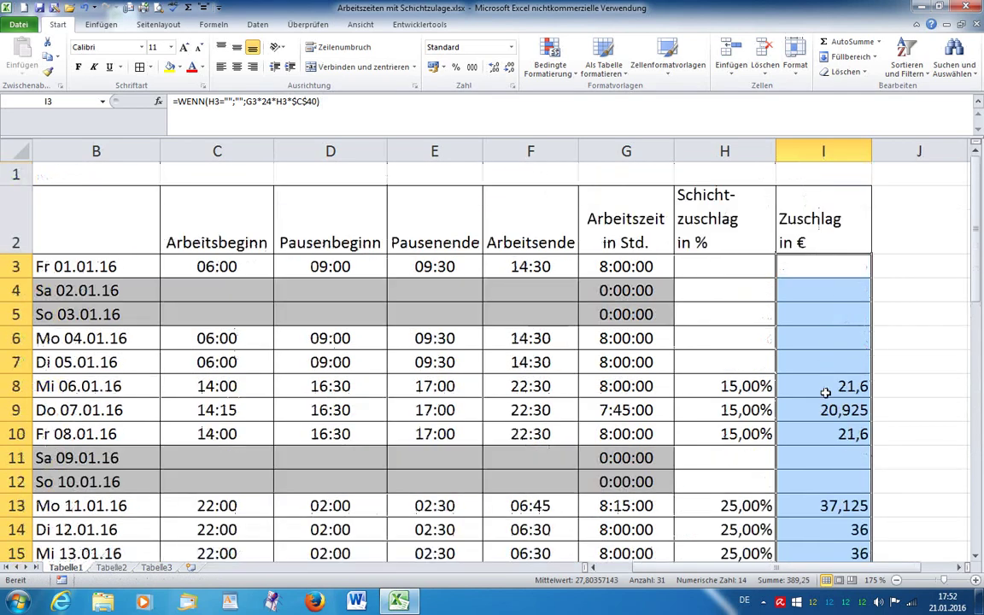
click(434, 67)
scroll(694, 277, down, 2)
scroll(695, 277, down, 2)
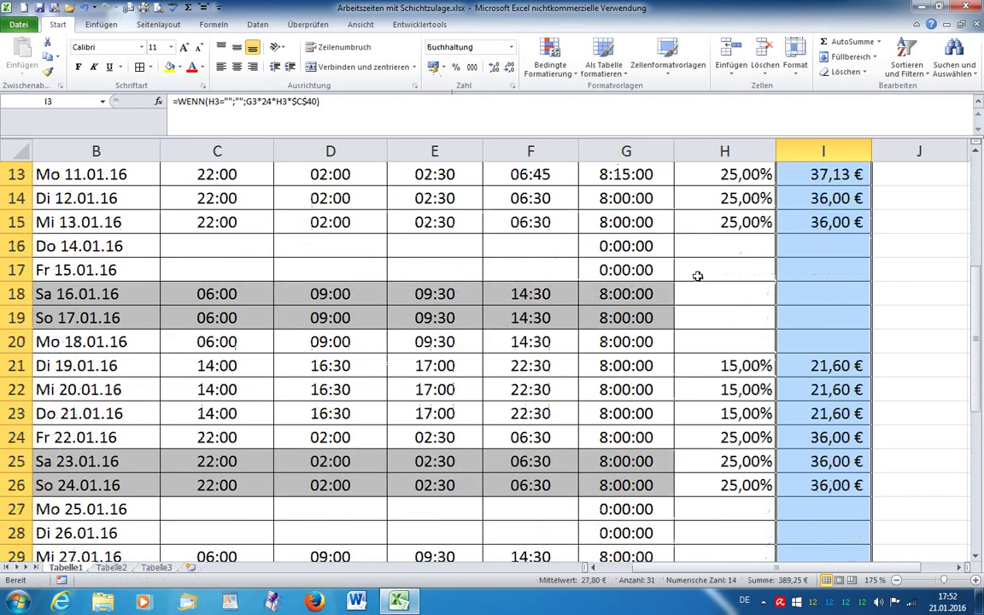
scroll(694, 275, down, 2)
click(826, 530)
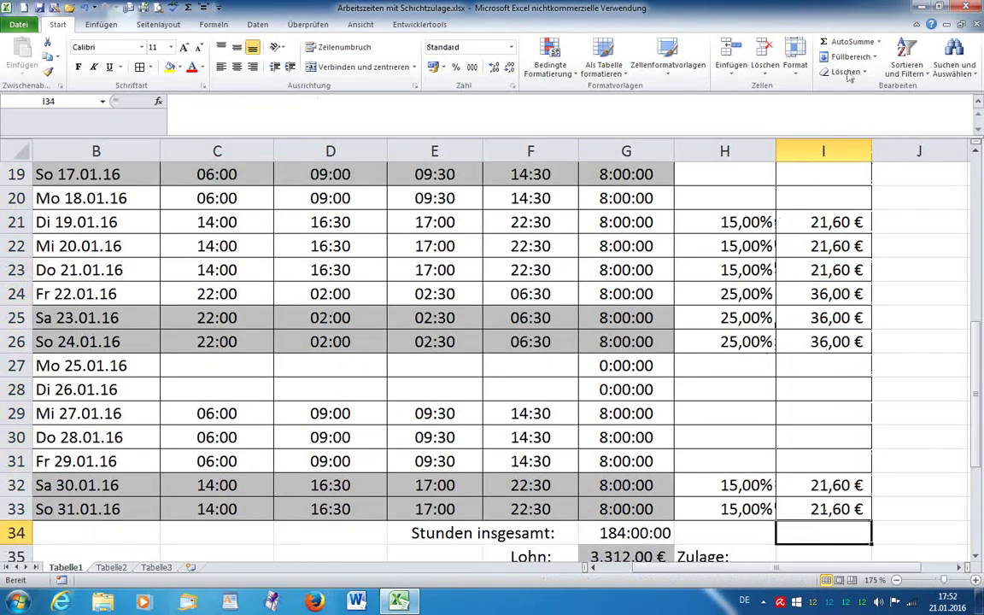
Sum I3:I33 in I34 with AutoSumme, totalling 389,25 €
click(848, 41)
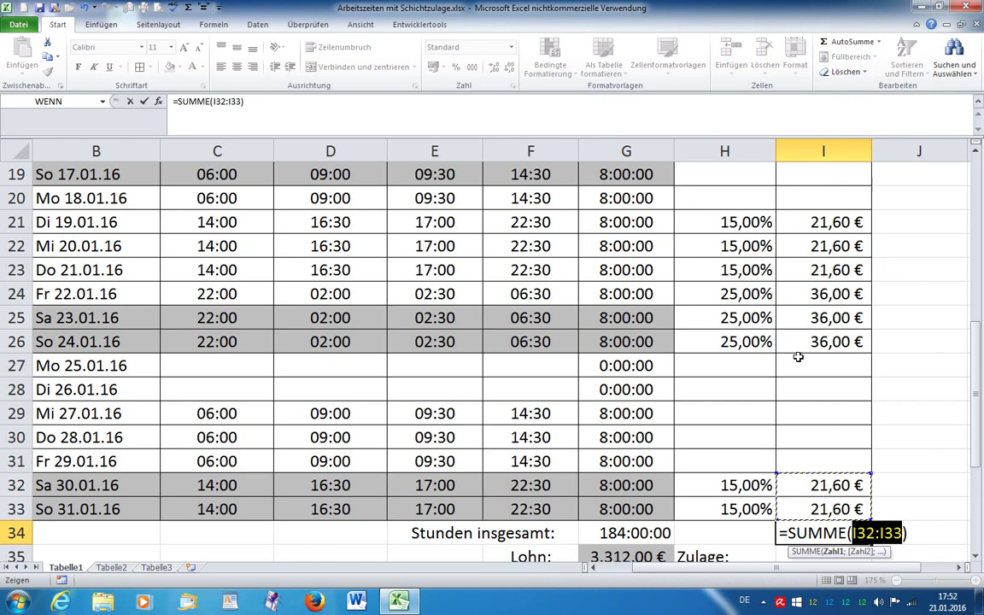
scroll(815, 453, up, 4)
scroll(815, 454, up, 2)
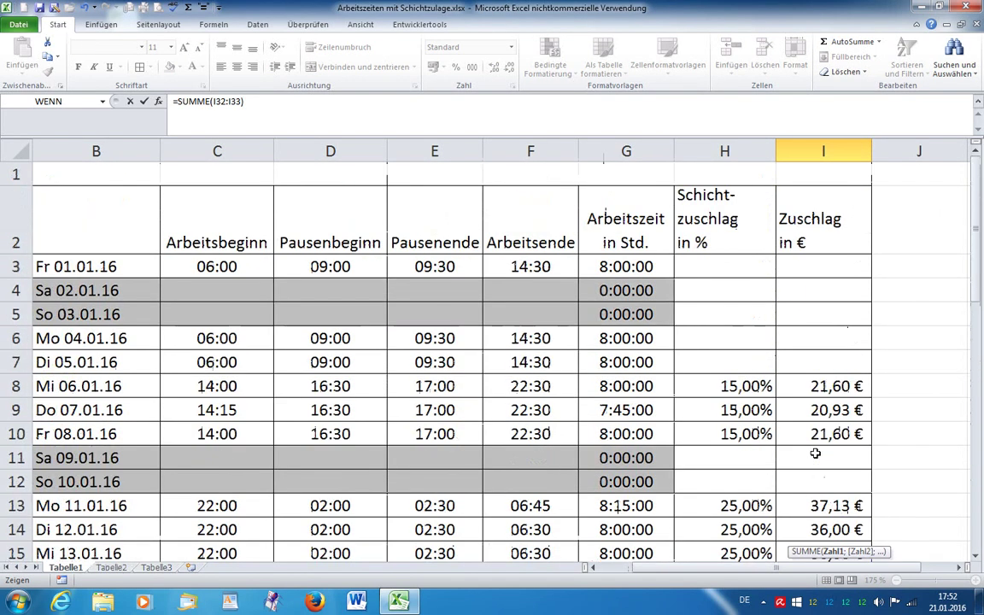
drag(801, 270, 805, 374)
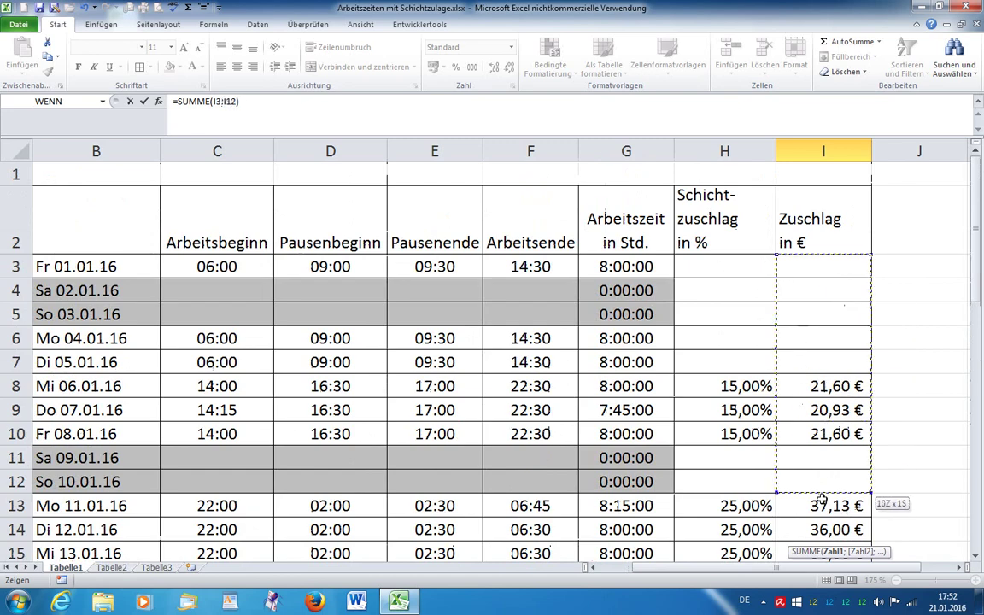
drag(803, 506, 848, 591)
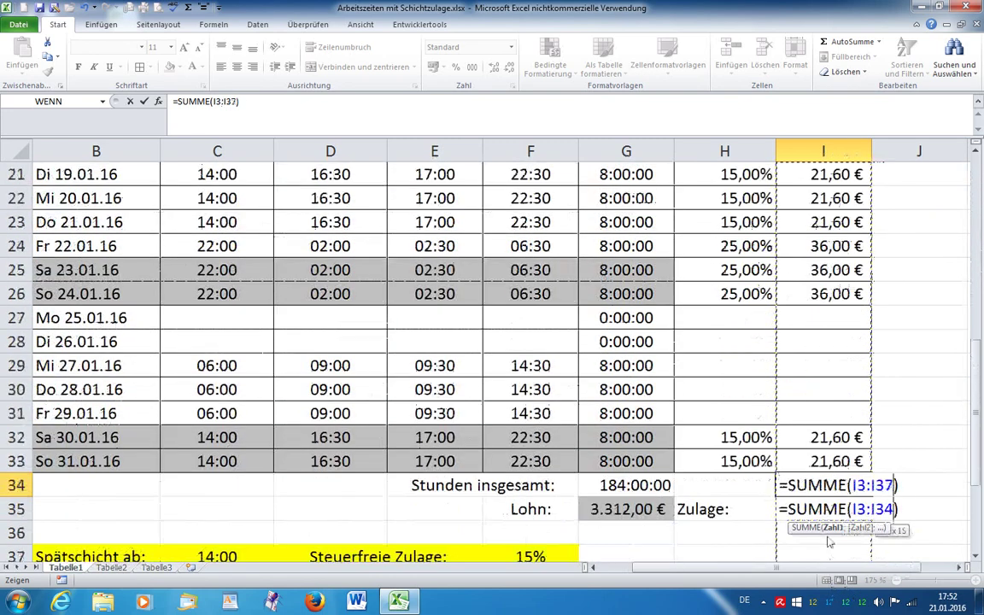
drag(848, 592, 826, 468)
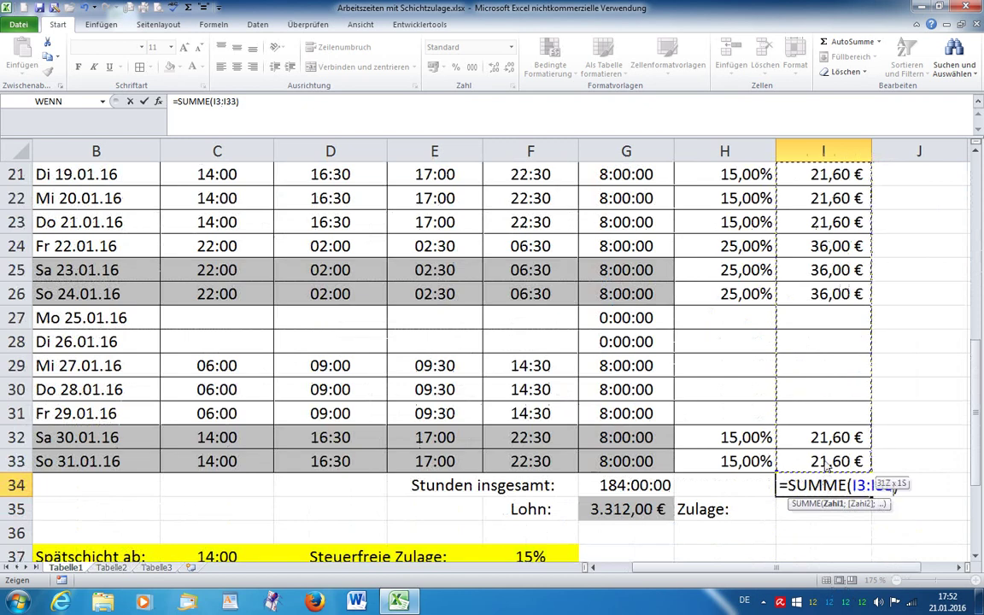
key(Return)
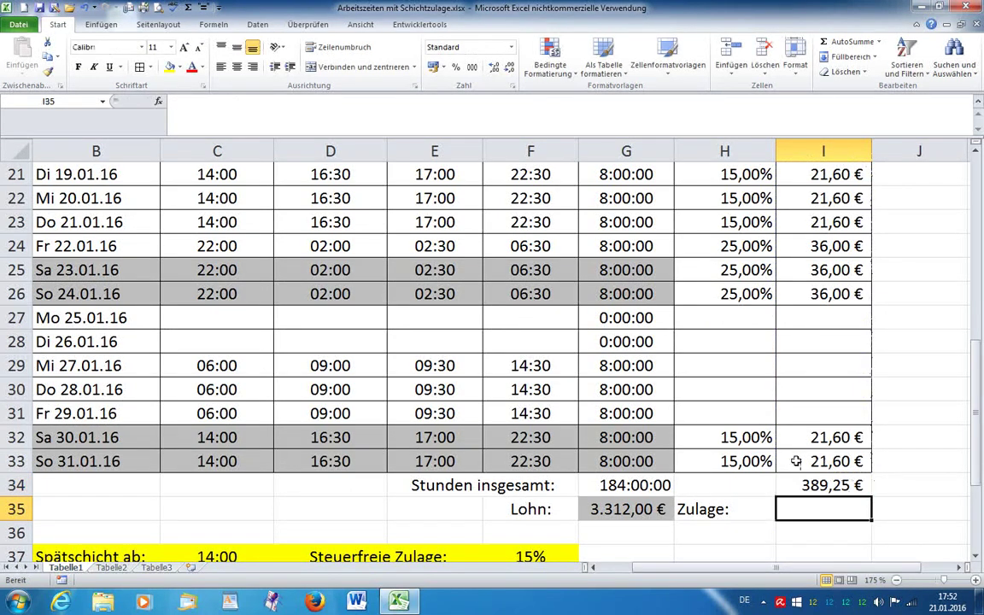